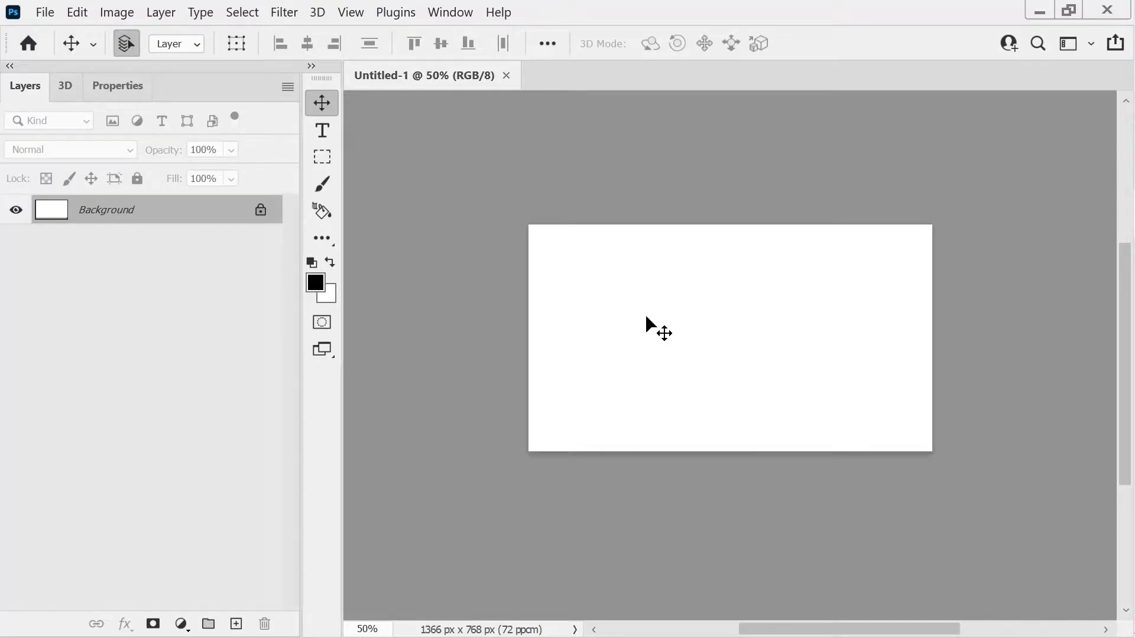
# Step: Fit the page to the window and pick the Type tool set to Cooper Black, 120 pt
pyautogui.hotkey('ctrl', '0')
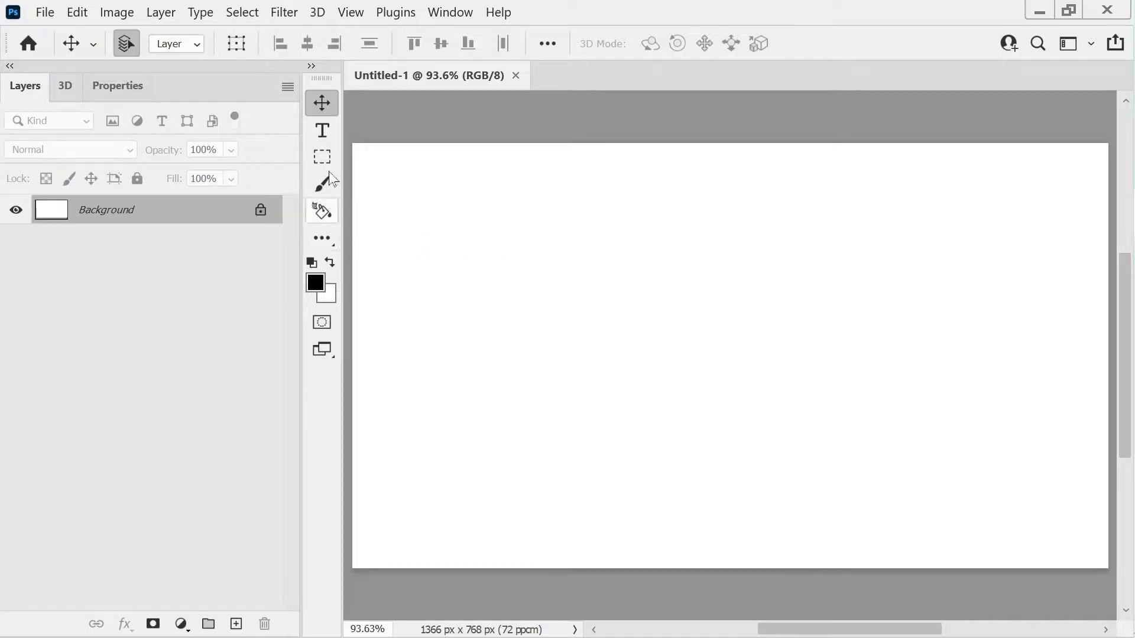
pyautogui.click(322, 127)
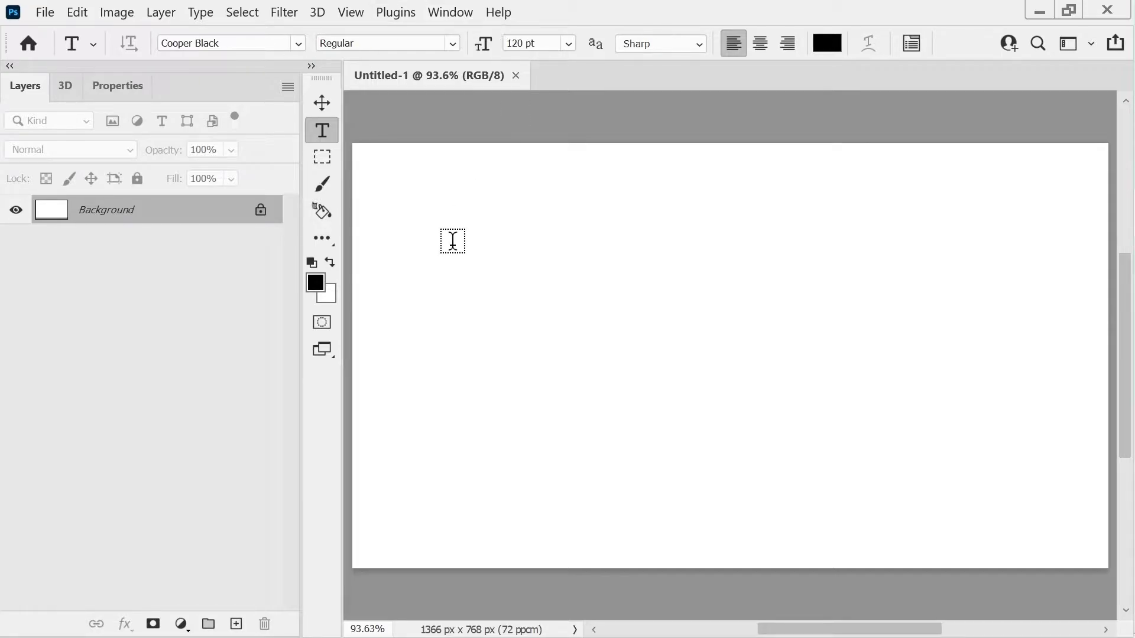
# Step: Type WIRED on the page, commit it, and drag the text left to centre it
pyautogui.click(496, 365)
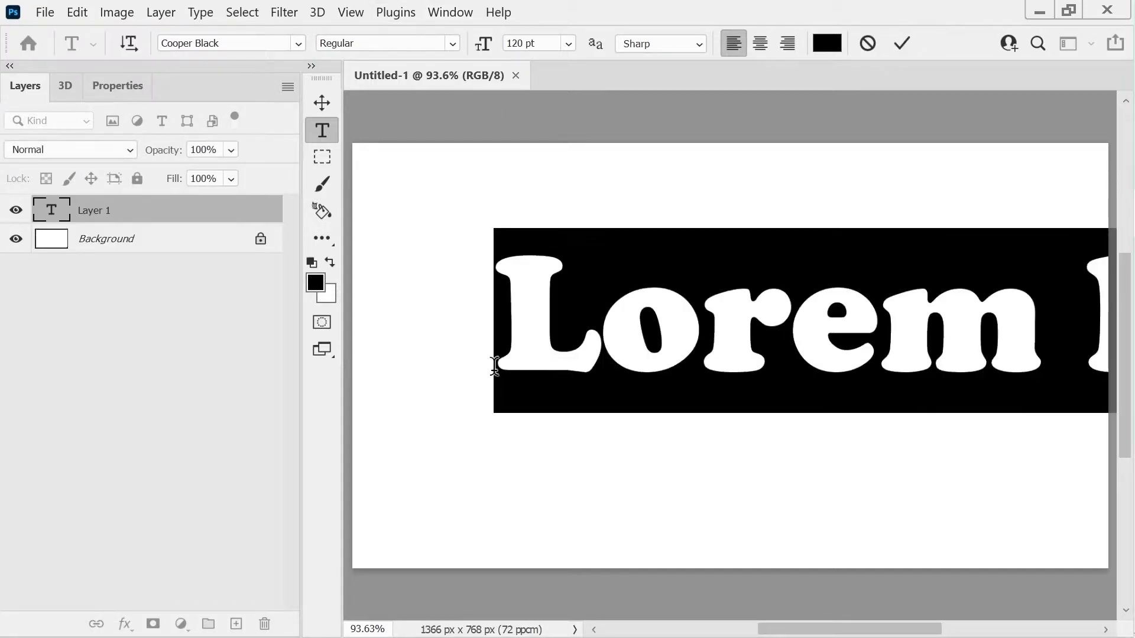
pyautogui.write('WIRED')
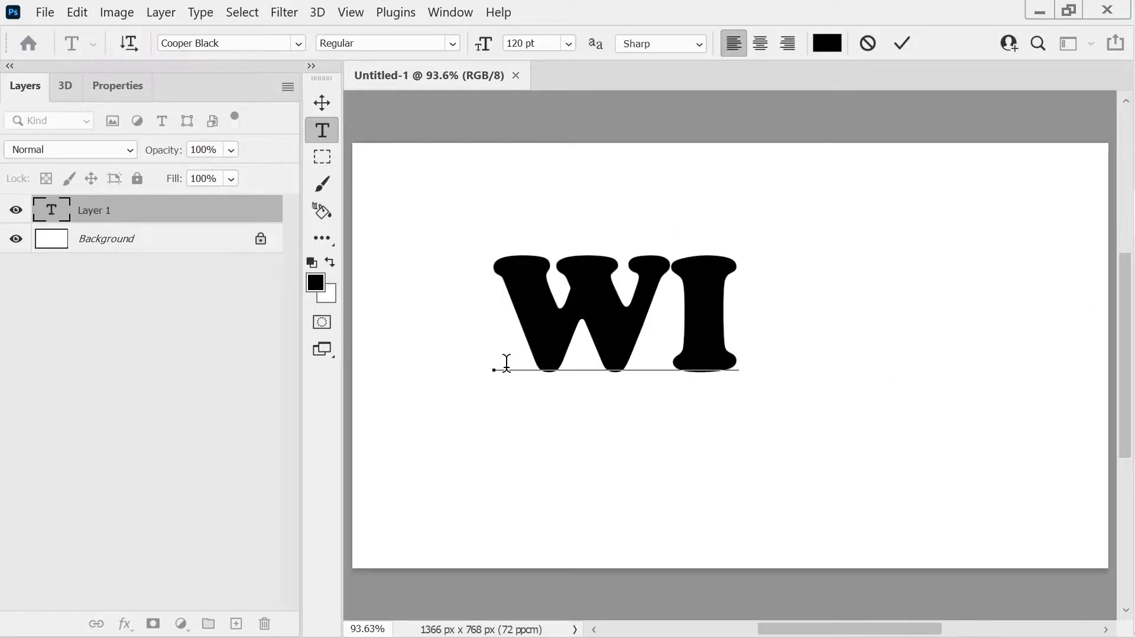
pyautogui.click(322, 103)
pyautogui.moveTo(695, 311); pyautogui.dragTo(622, 293)
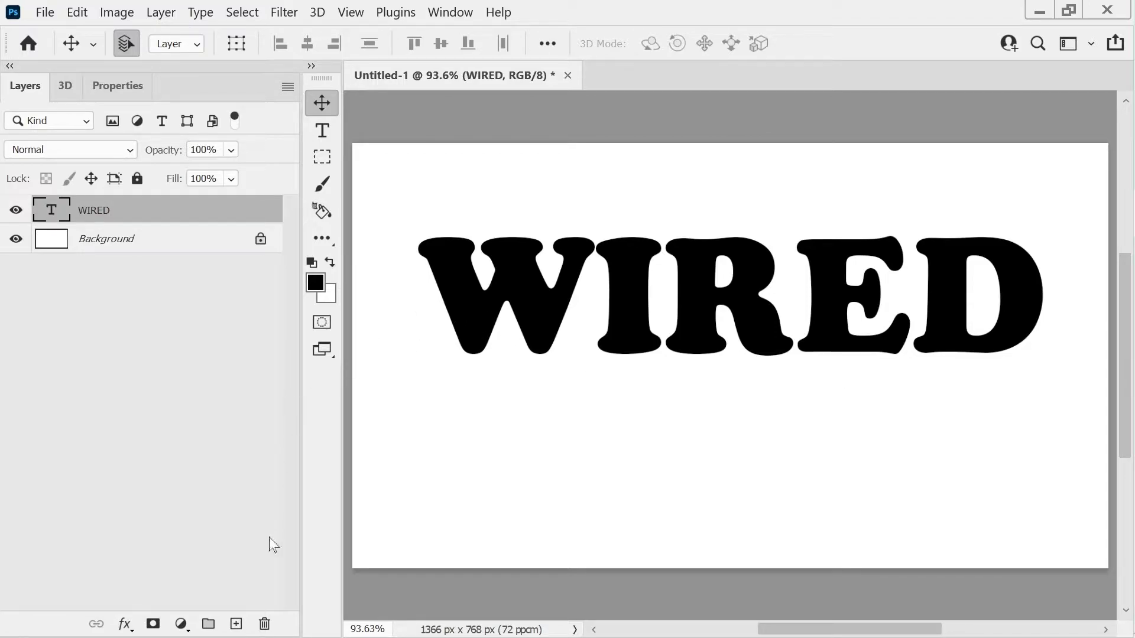
# Step: Add an empty layer above the text and ready a 15 px hard round brush
pyautogui.click(236, 624)
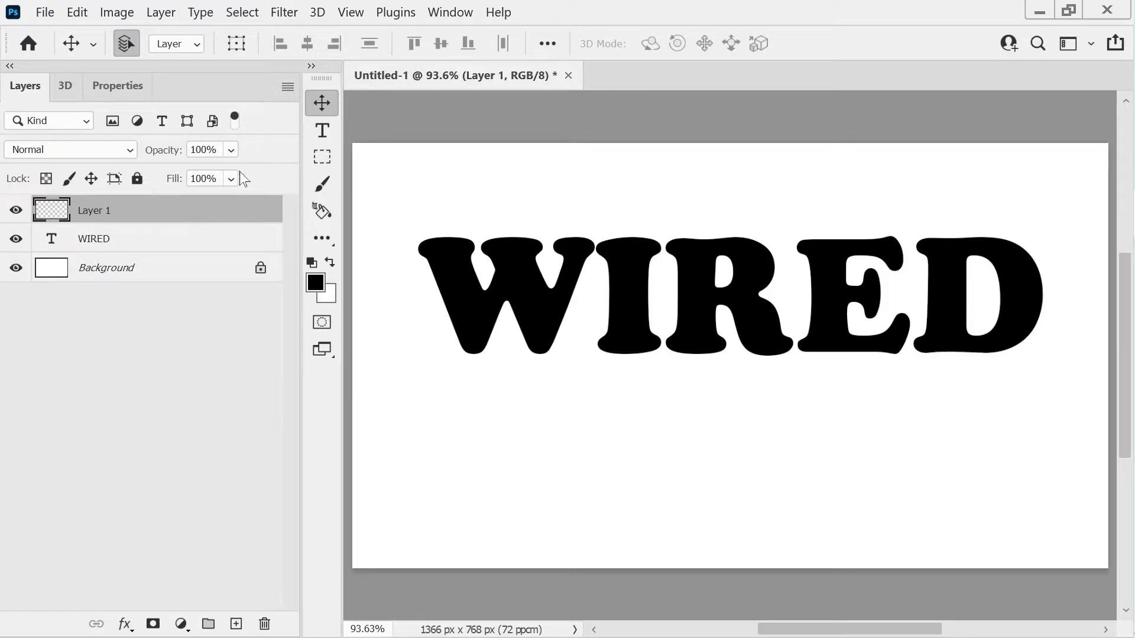
pyautogui.click(325, 186)
pyautogui.press('F5')
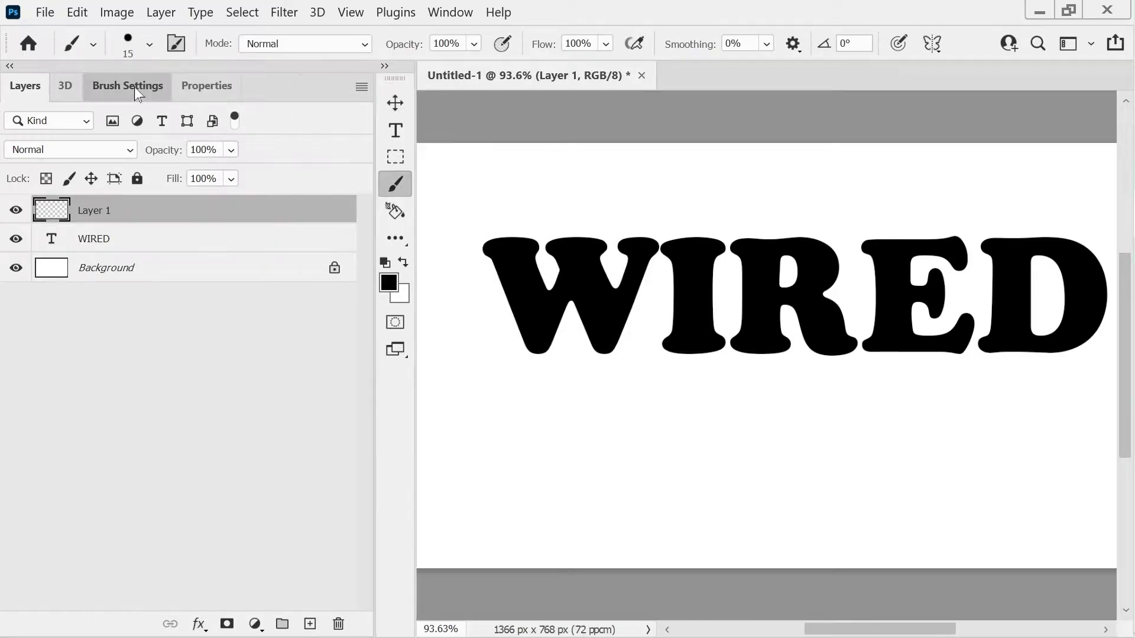
pyautogui.click(134, 87)
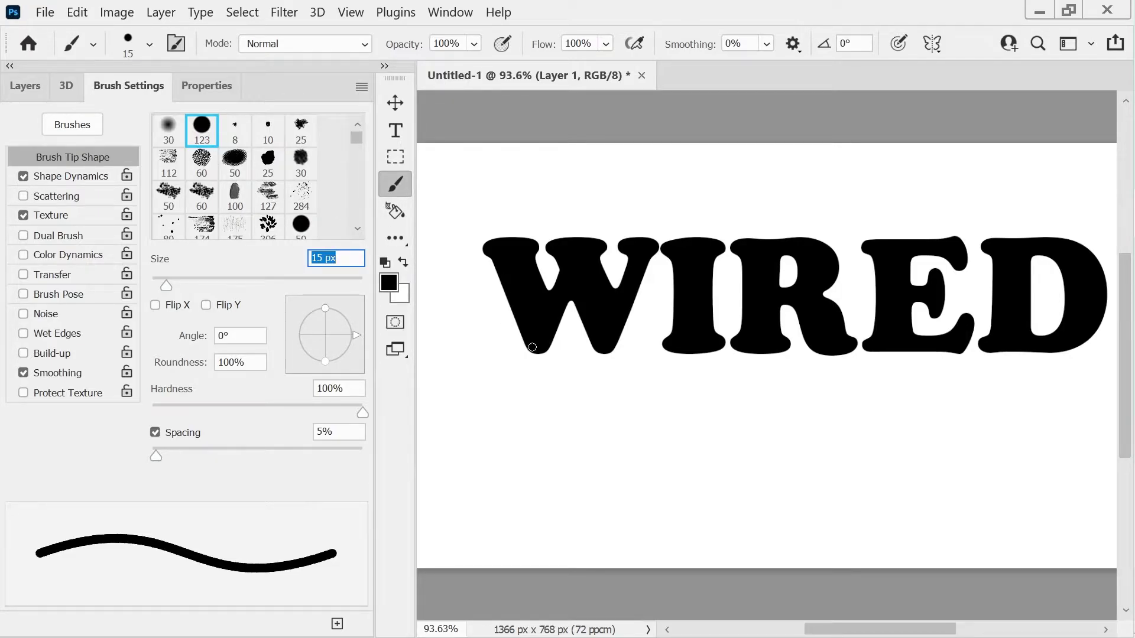
# Step: Paint black vertical drips hanging beneath the WIRED letters
pyautogui.moveTo(536, 347); pyautogui.dragTo(536, 378)
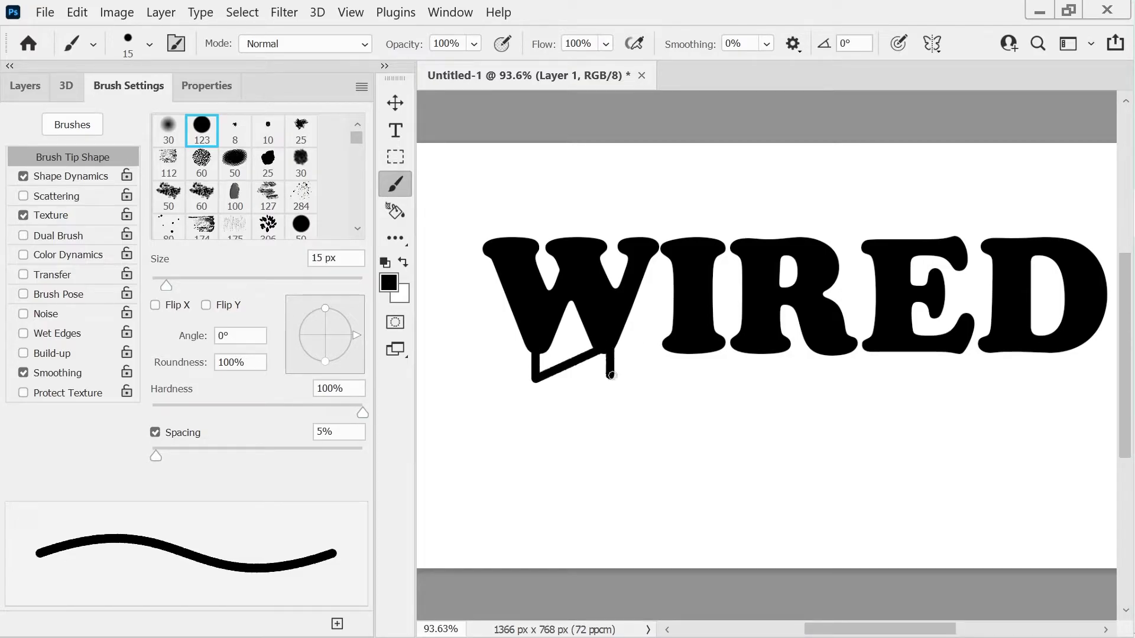
pyautogui.moveTo(610, 355); pyautogui.dragTo(610, 386)
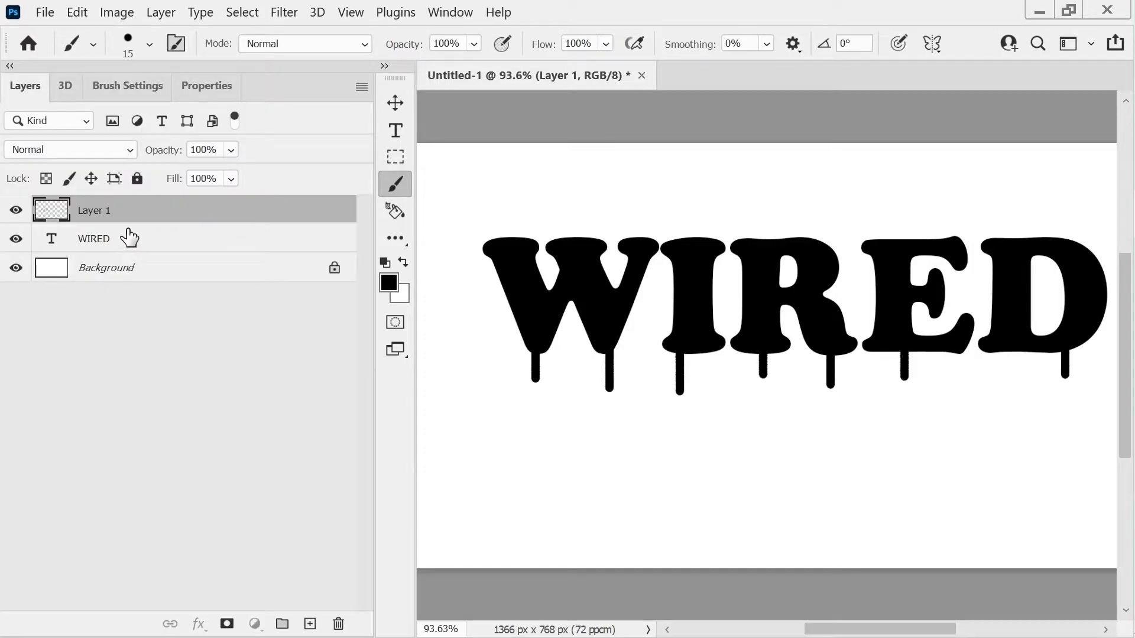
pyautogui.click(129, 238)
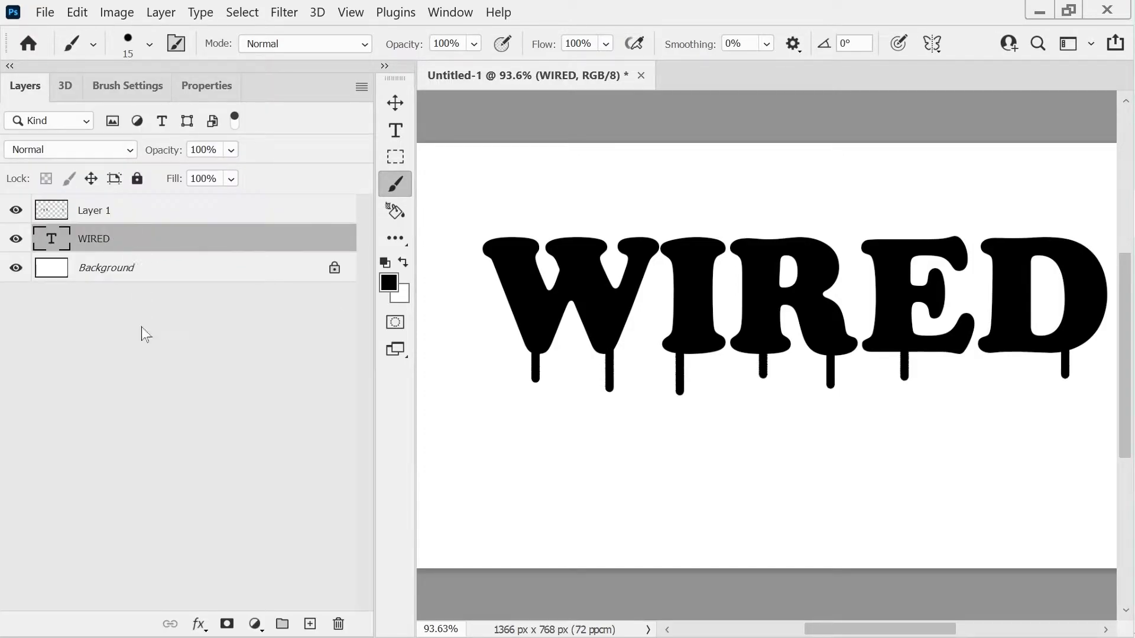
# Step: Merge the drips with the WIRED text and convert the Background into Layer 0
pyautogui.keyDown('shift'); pyautogui.click(125, 213); pyautogui.keyUp('shift')
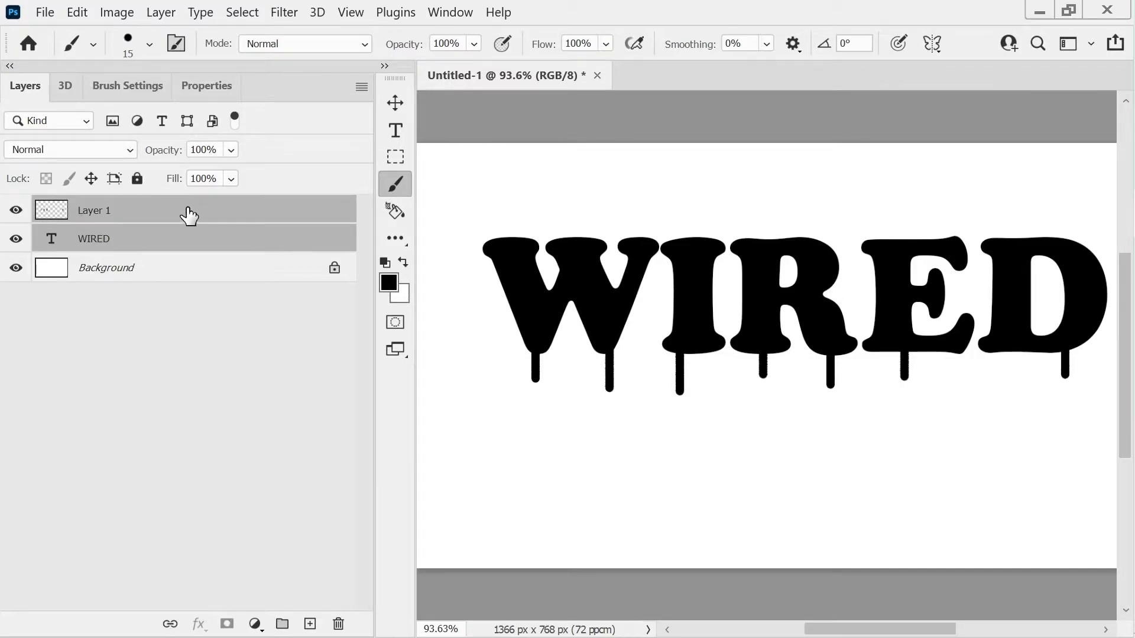
pyautogui.hotkey('ctrl', 'e')
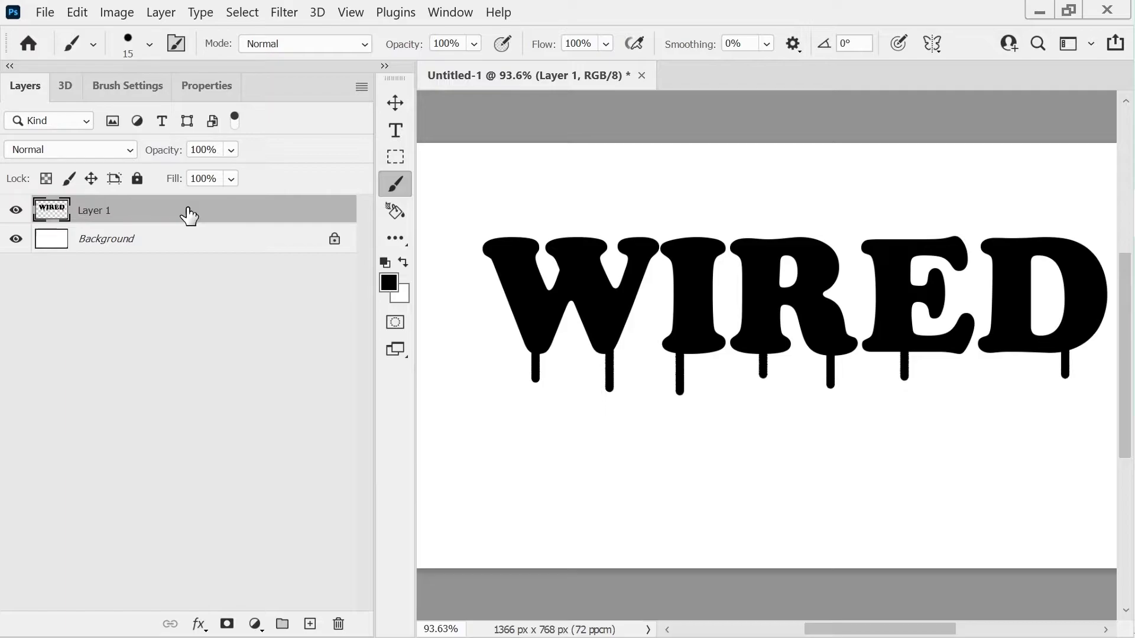
pyautogui.rightClick(126, 238)
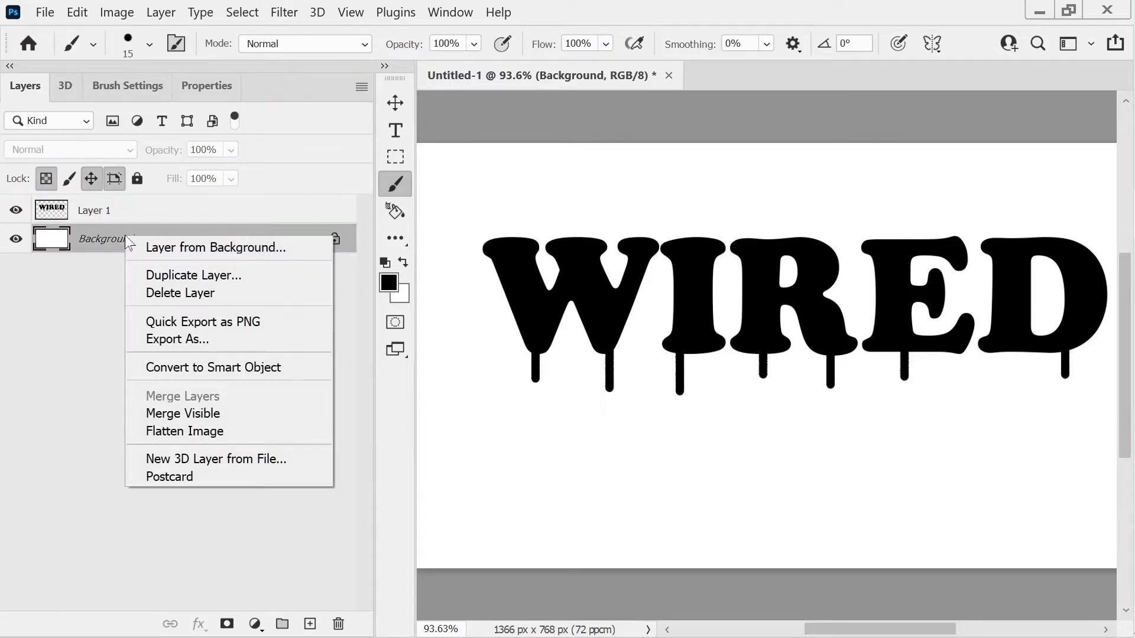
pyautogui.click(206, 256)
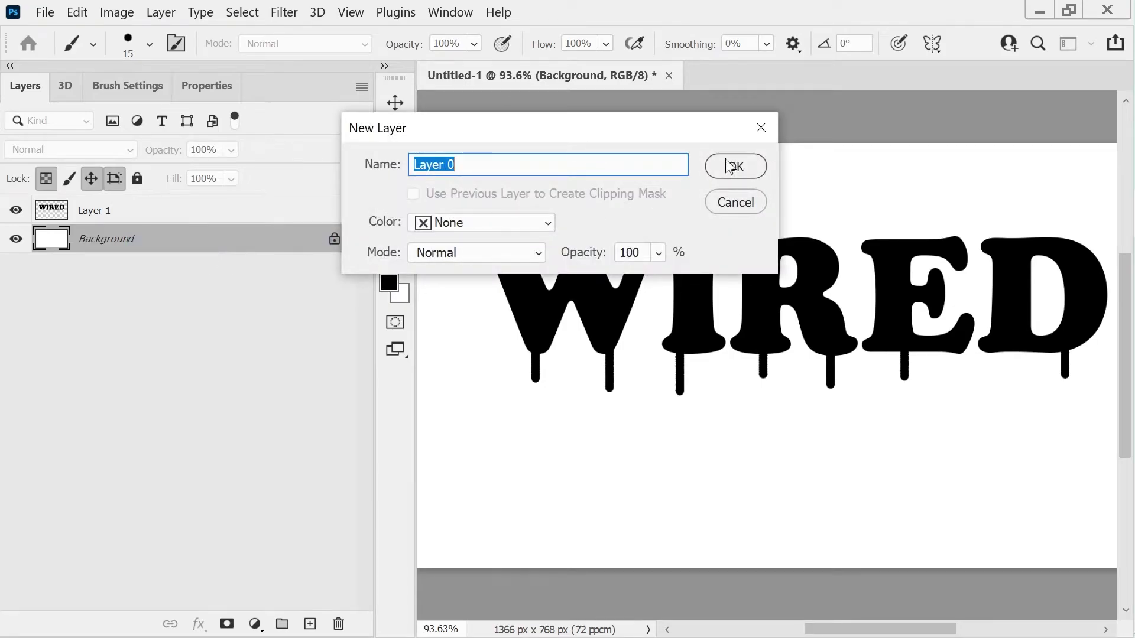
pyautogui.click(735, 166)
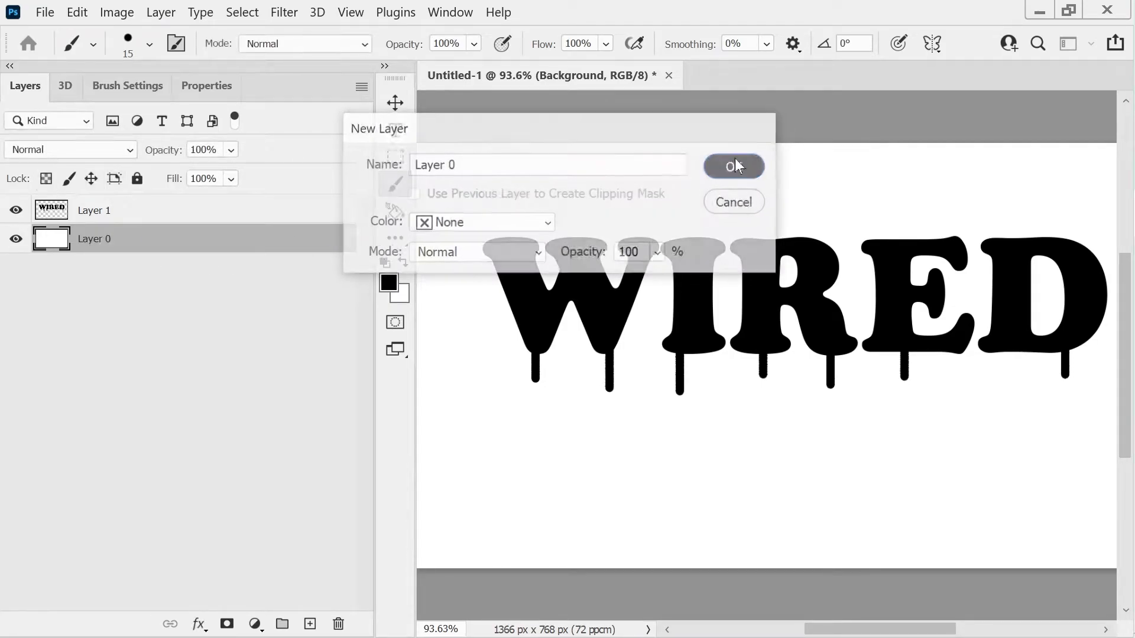
# Step: Give Layer 0 an Oranges > Orange_03 gradient overlay, pink at top fading to yellow
pyautogui.rightClick(190, 239)
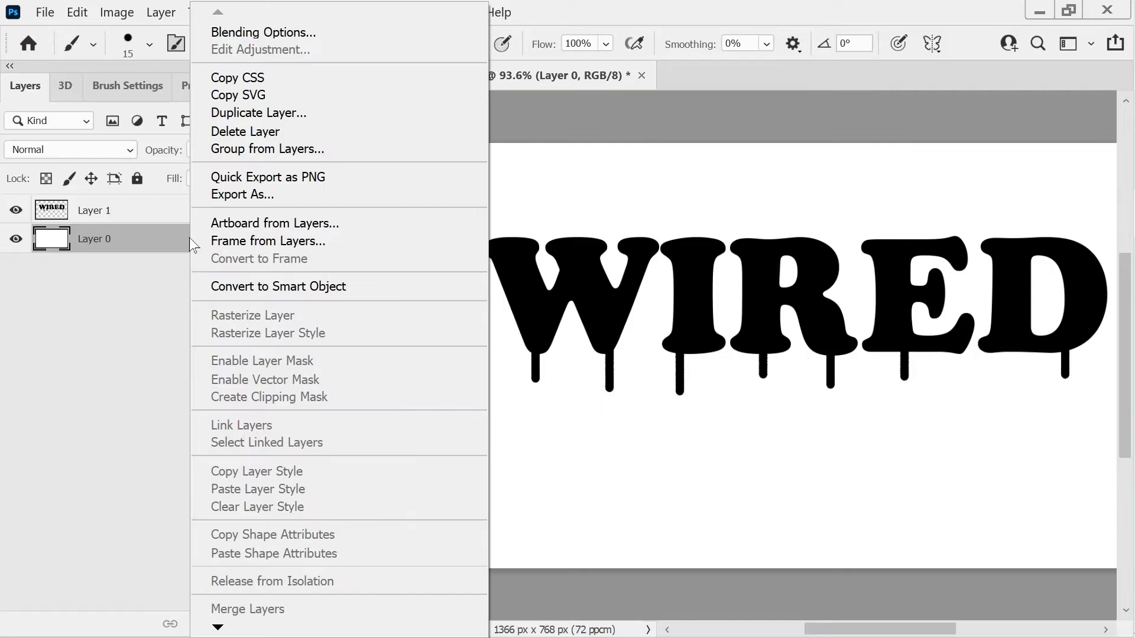
pyautogui.click(303, 34)
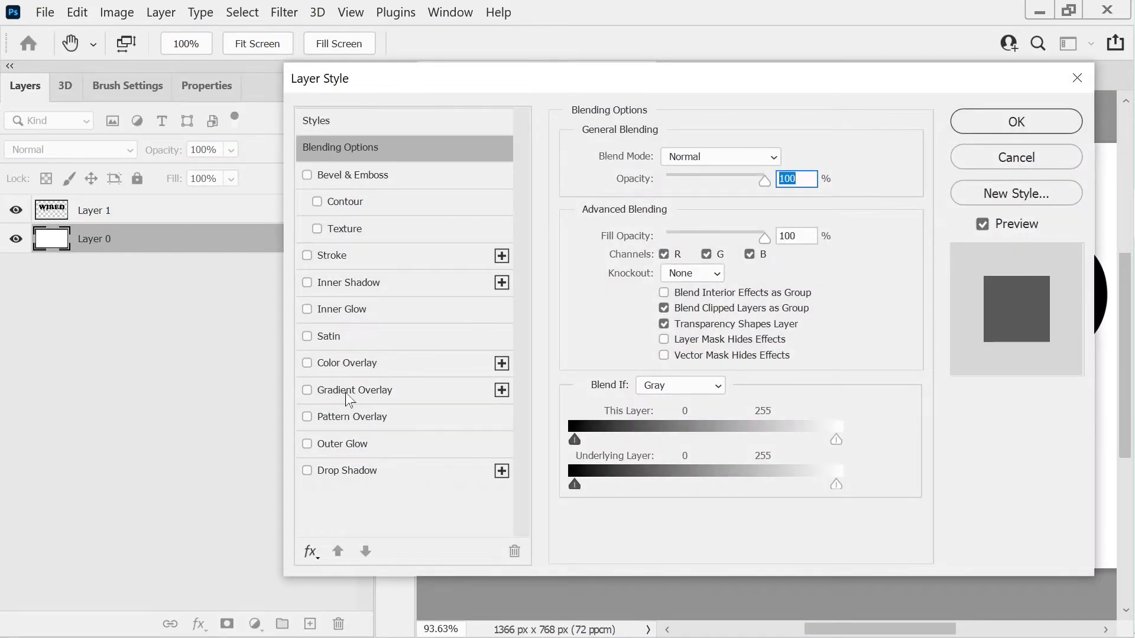
pyautogui.click(347, 392)
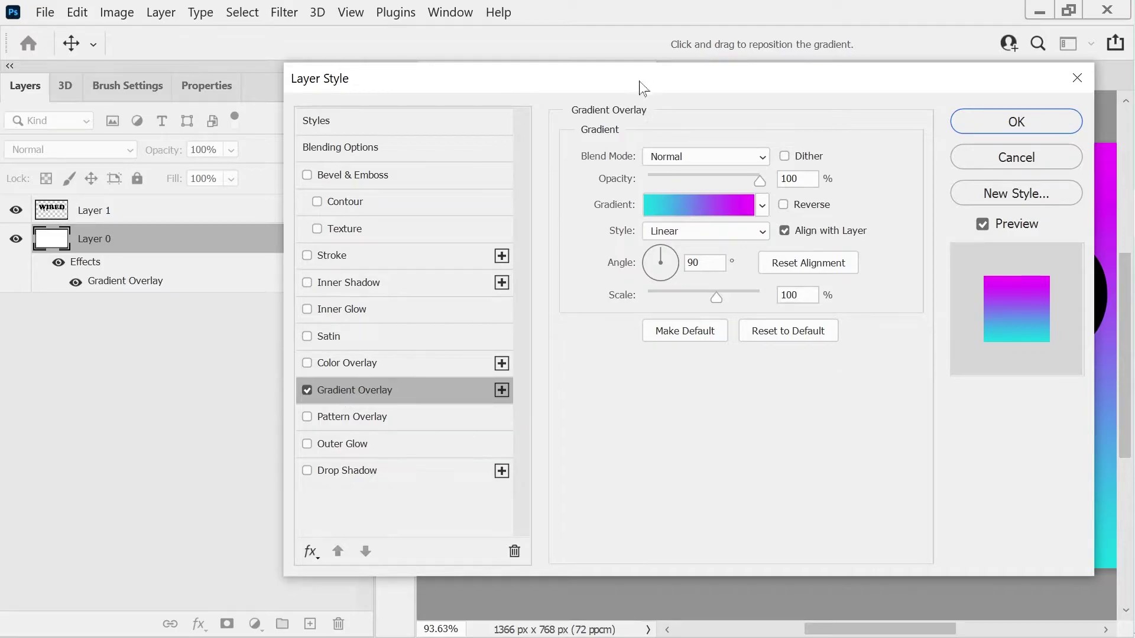
pyautogui.moveTo(584, 95); pyautogui.dragTo(524, 113)
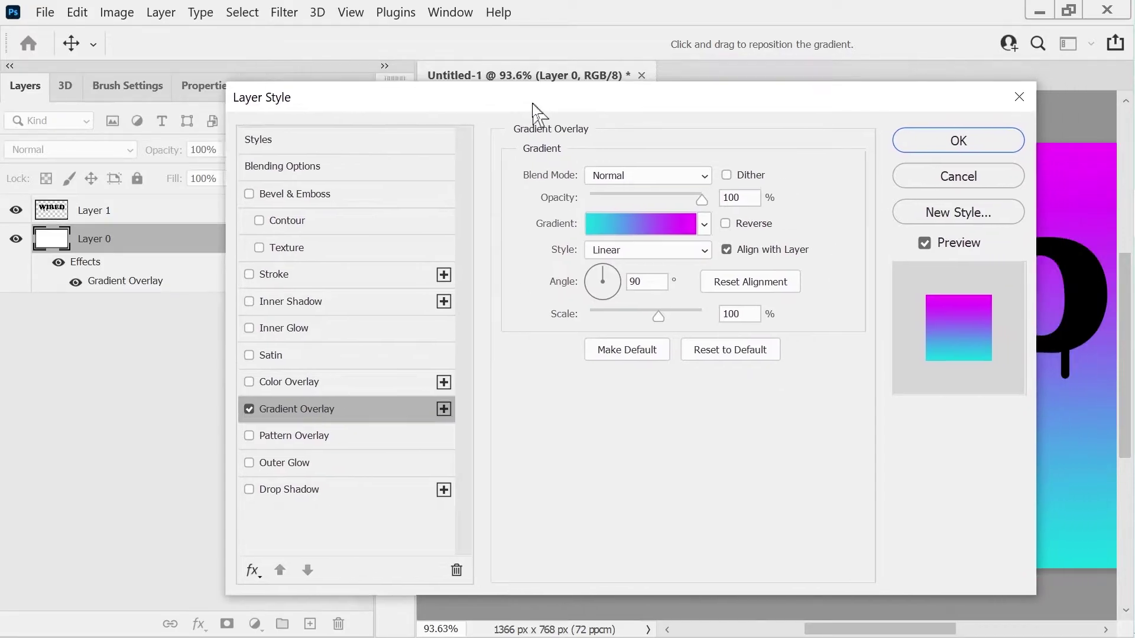
pyautogui.click(690, 224)
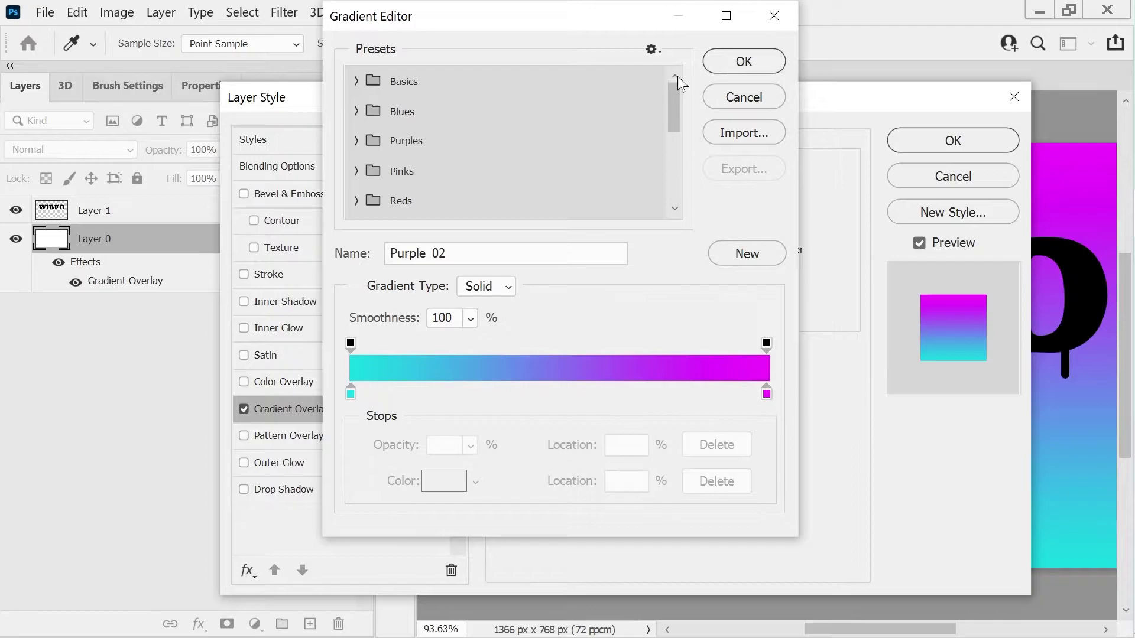
pyautogui.moveTo(677, 109); pyautogui.dragTo(676, 143)
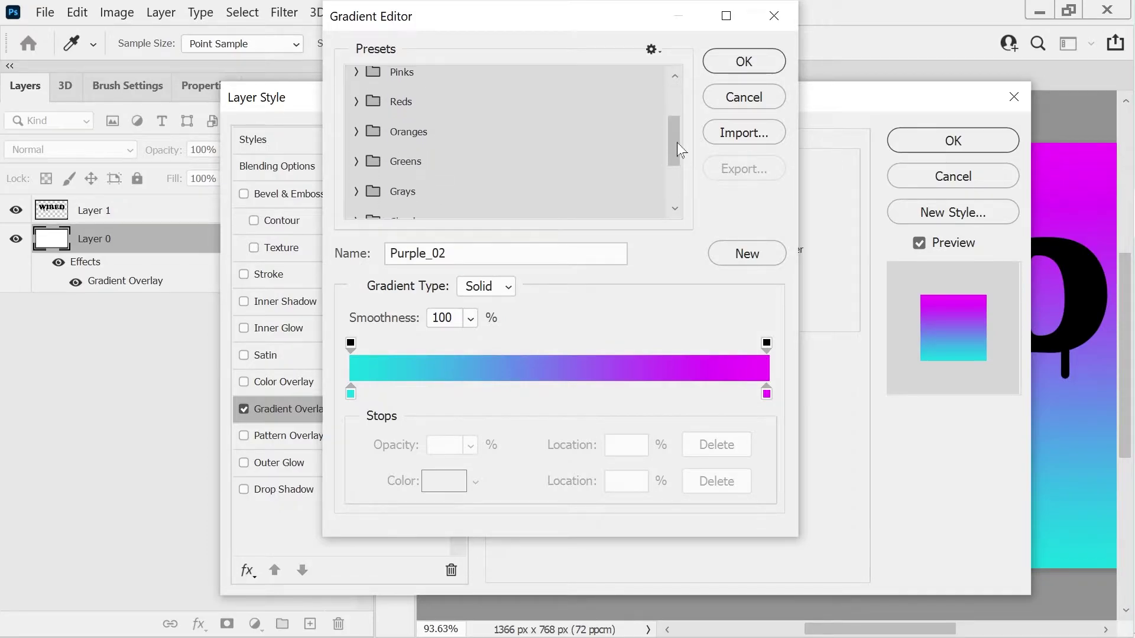
pyautogui.click(357, 132)
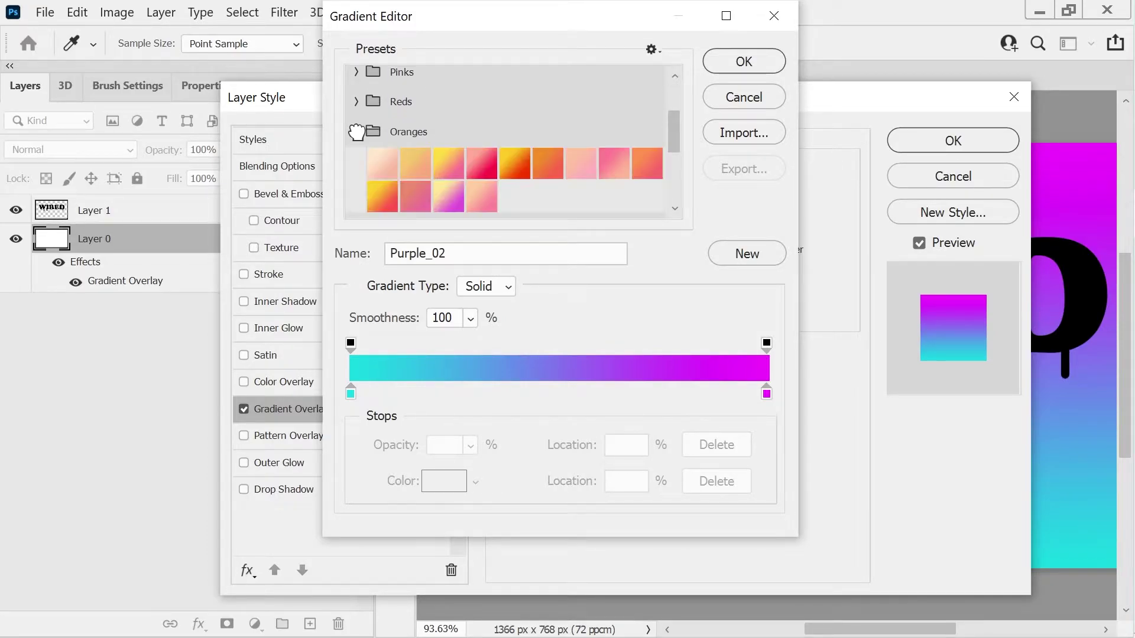
pyautogui.click(441, 165)
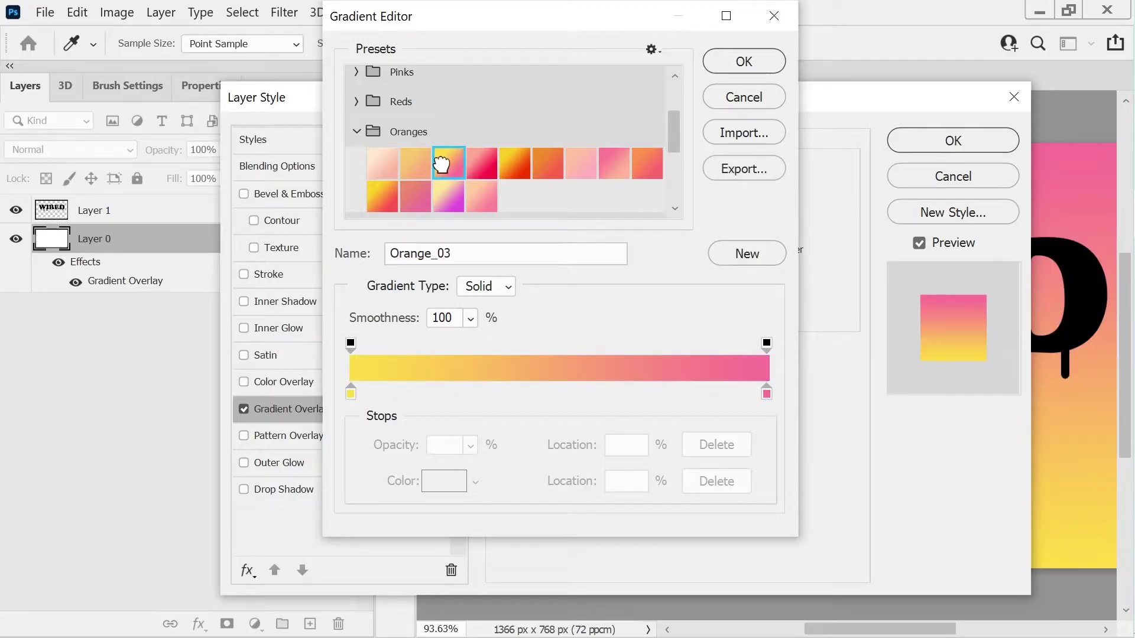
pyautogui.click(739, 63)
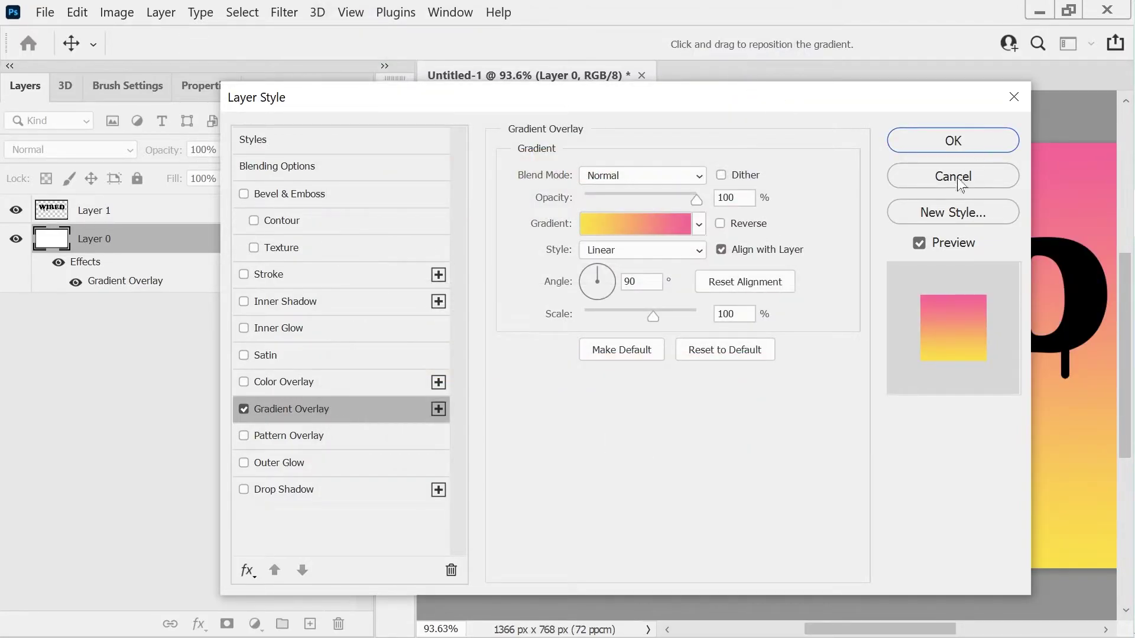
pyautogui.click(953, 141)
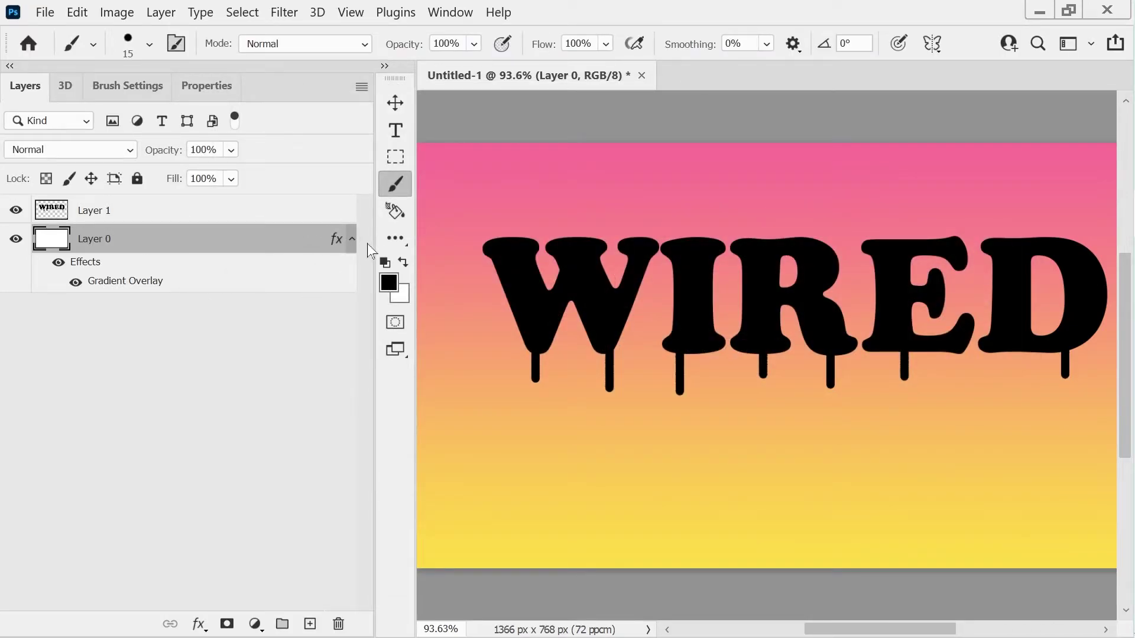
# Step: Collapse Layer 0's effects, select the Move tool, zoom out slightly and enable Auto-Select
pyautogui.click(352, 240)
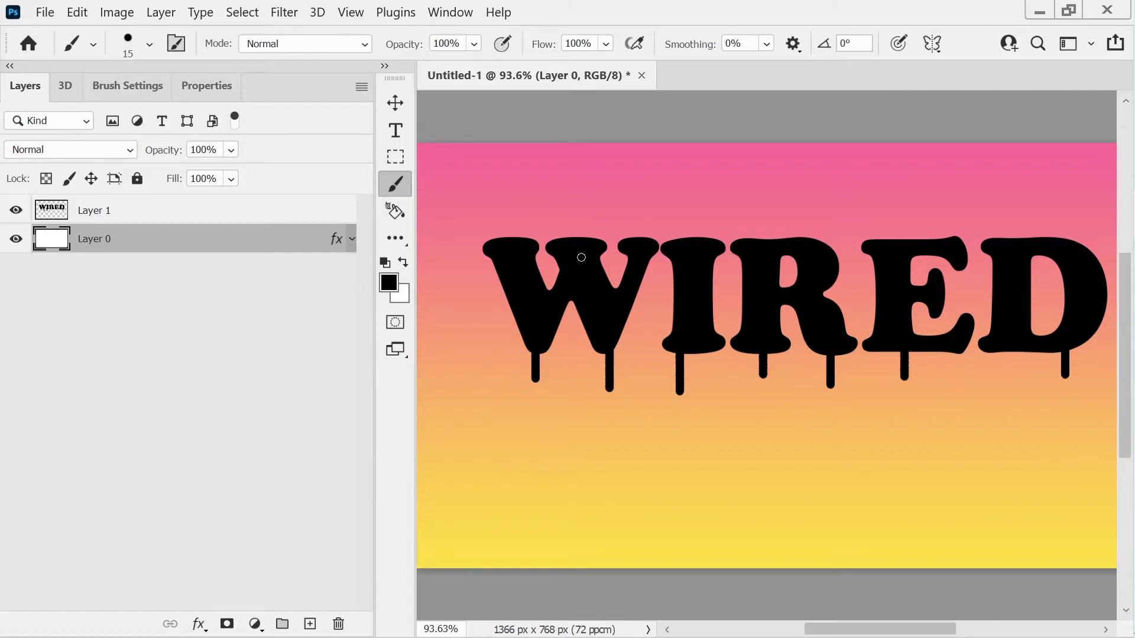
pyautogui.press('v')
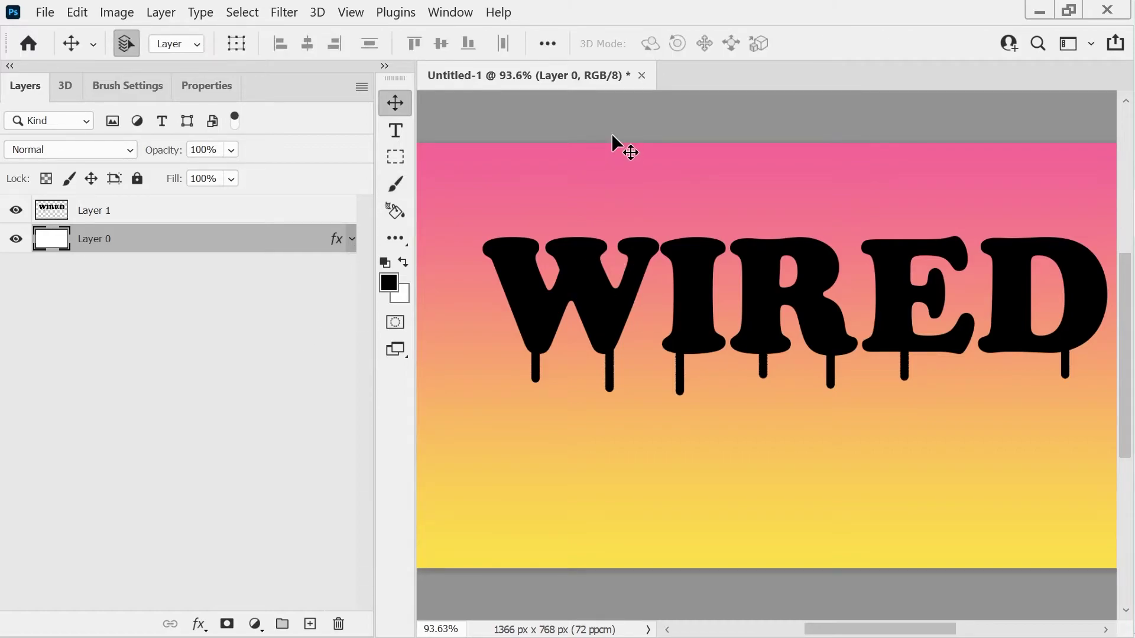
pyautogui.scroll(-1, 611, 133)
pyautogui.press('ctrl')
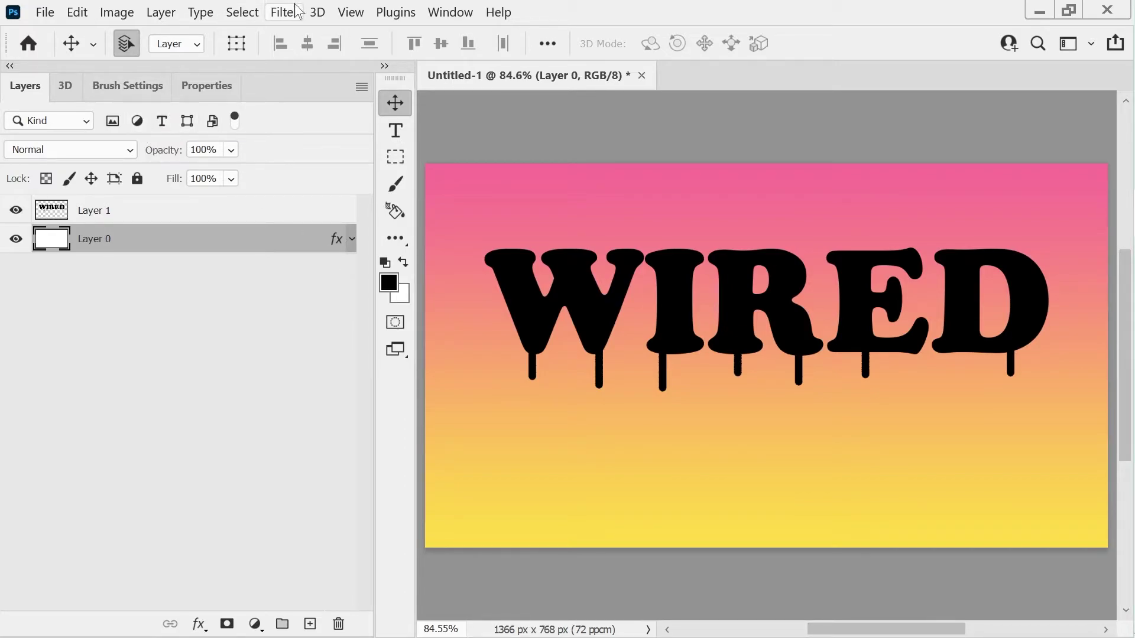
# Step: Go to Edit > Preferences > Technology Previews
pyautogui.click(77, 14)
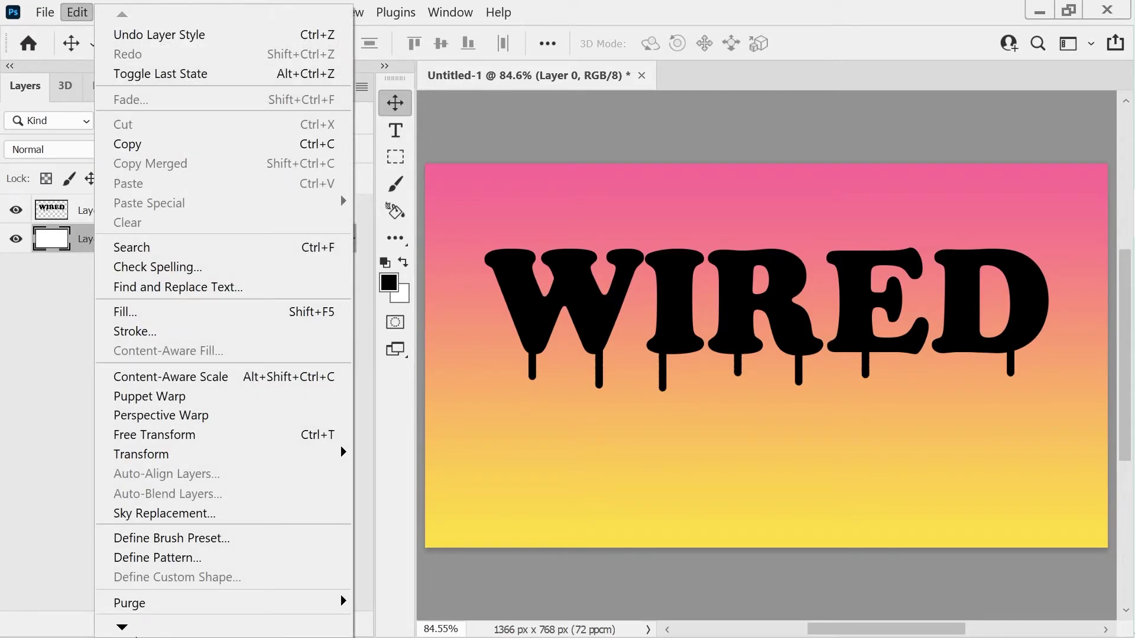
pyautogui.moveTo(139, 634)
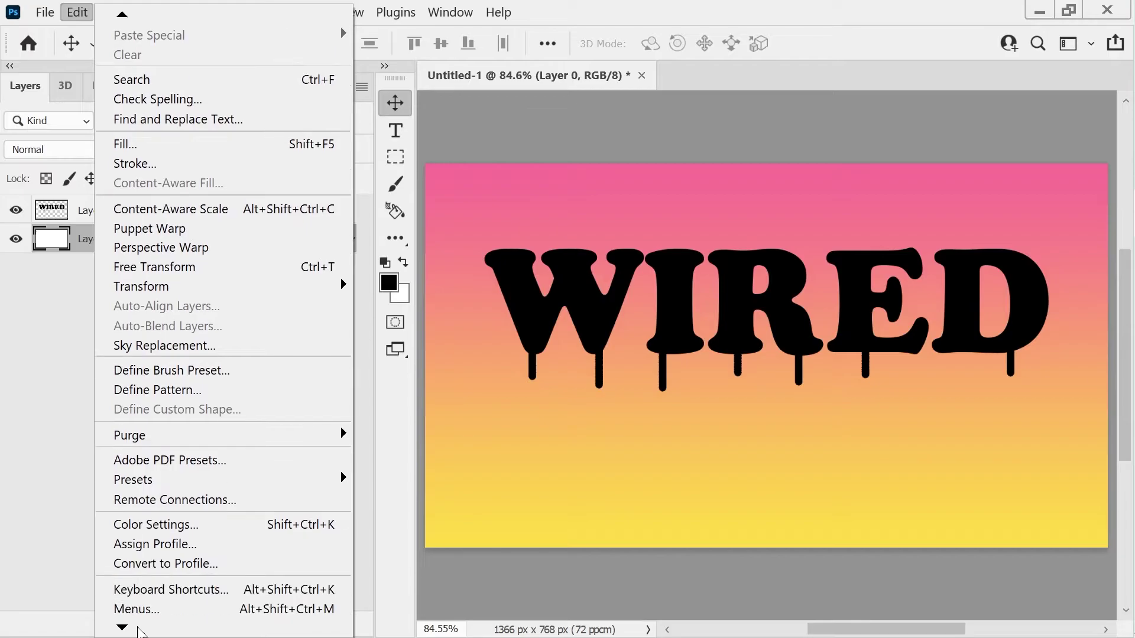
pyautogui.moveTo(181, 609)
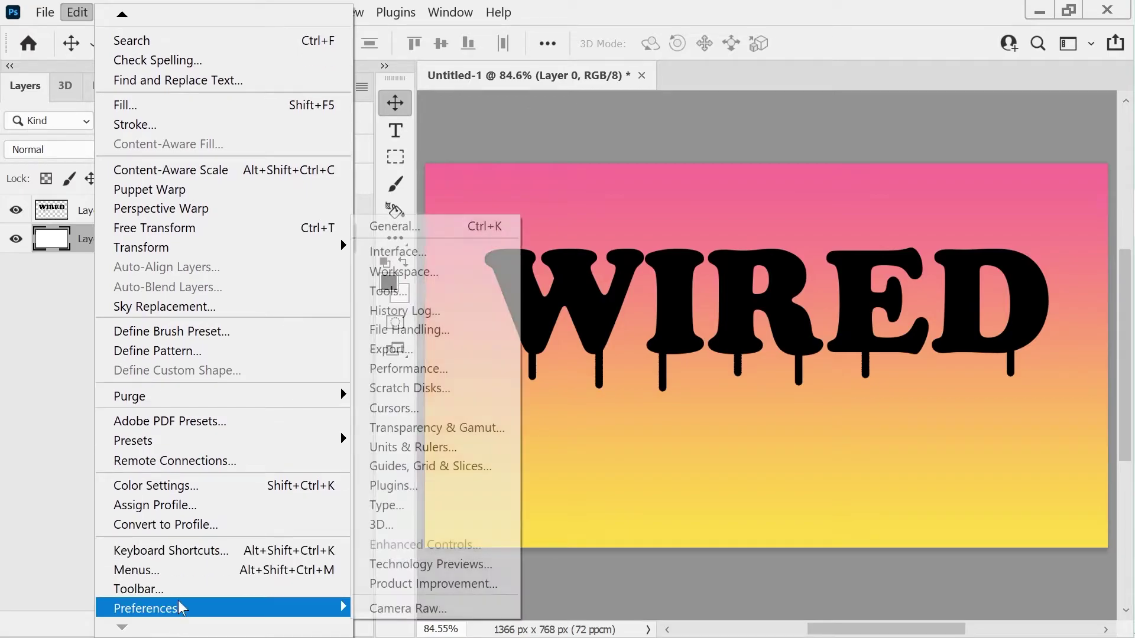
pyautogui.click(438, 566)
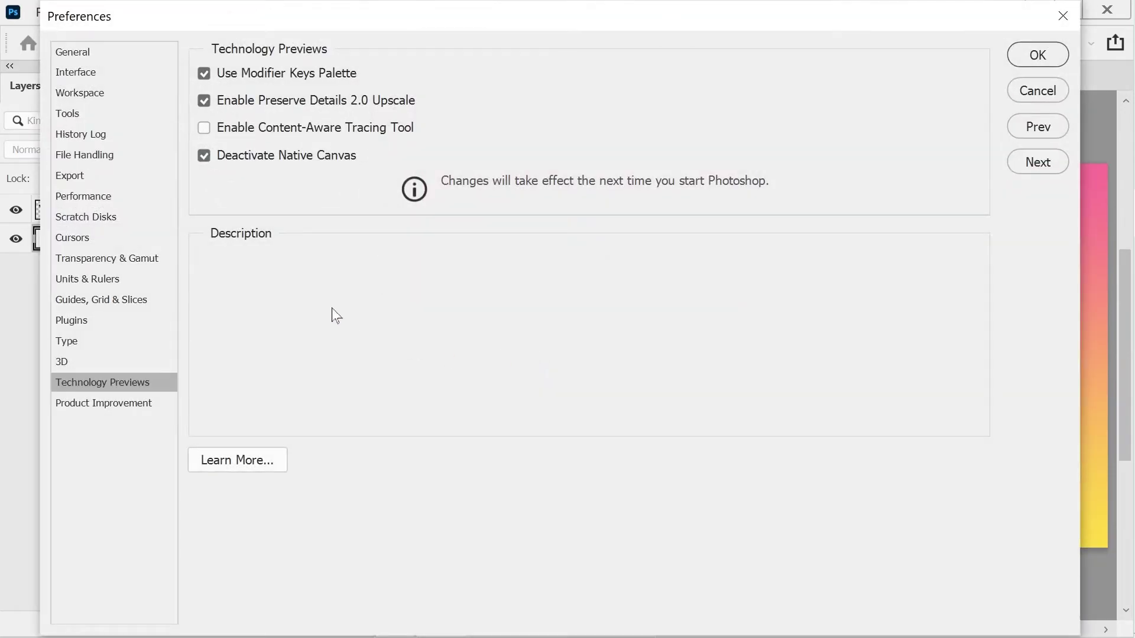
# Step: Keep Deactivate Native Canvas checked and confirm the Preferences with OK
pyautogui.moveTo(225, 160)
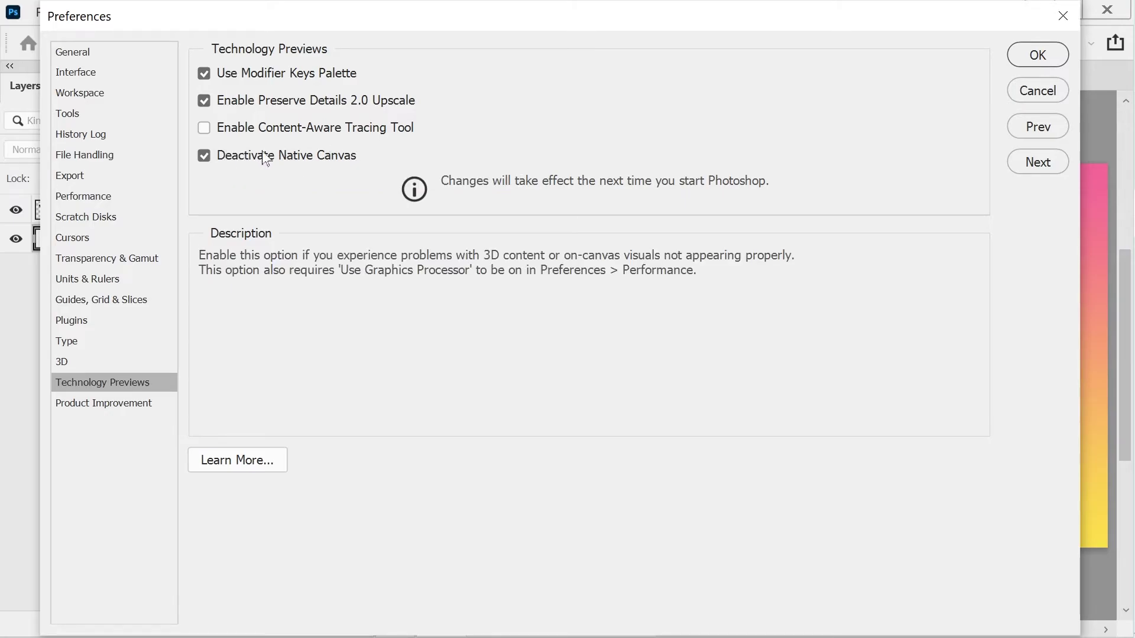
pyautogui.click(1058, 90)
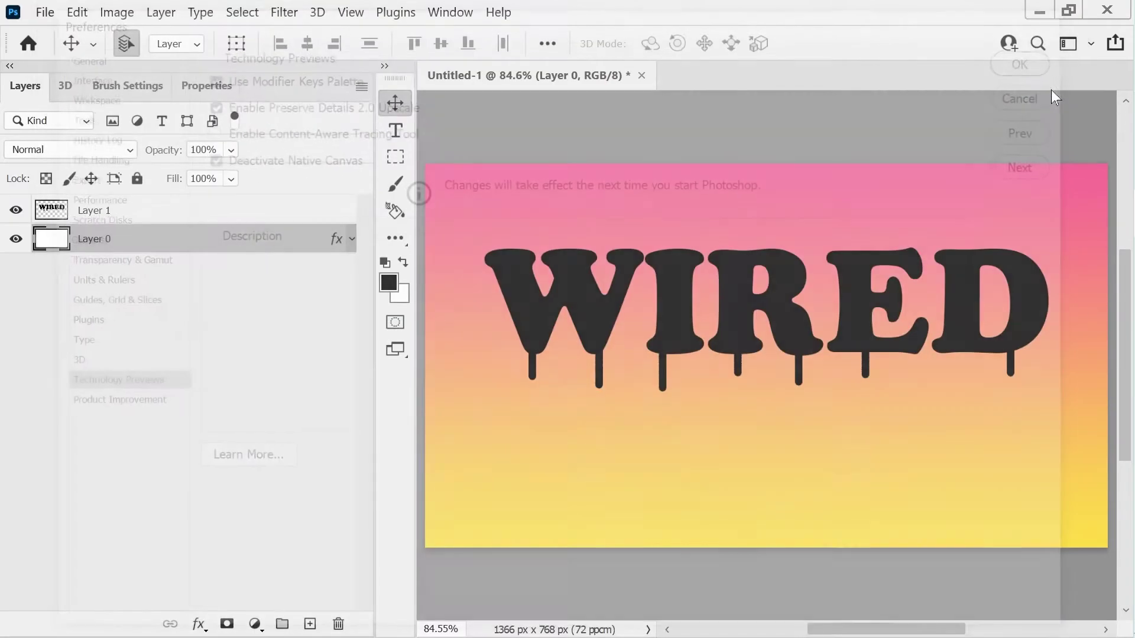
# Step: Apply New 3D Extrusion from Selected Layer to the WIRED text on Layer 1
pyautogui.rightClick(90, 208)
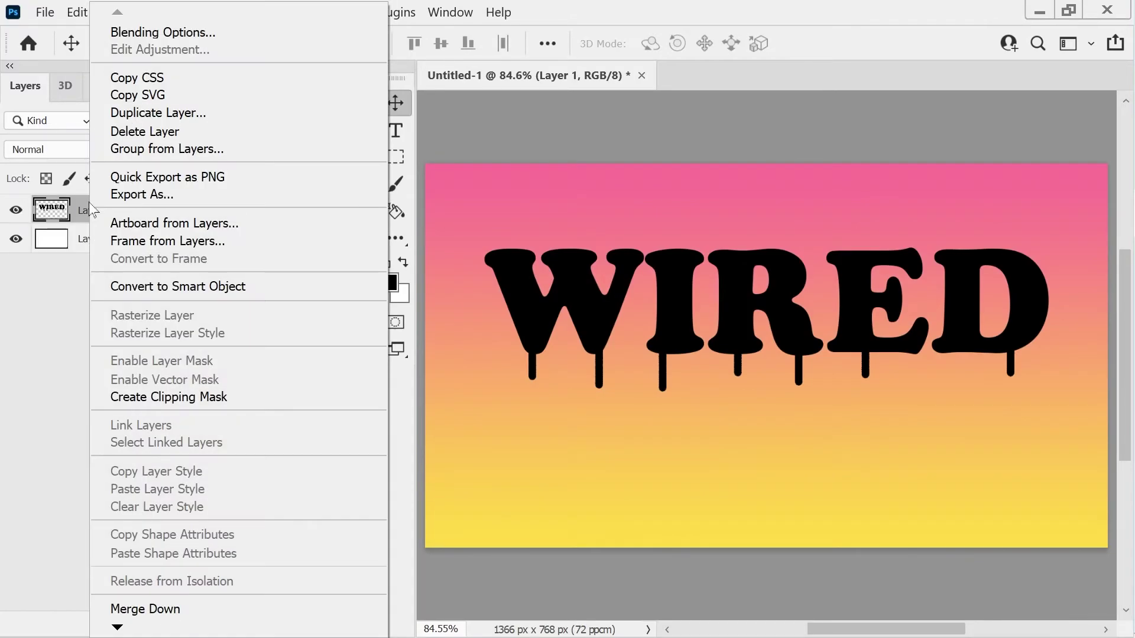
pyautogui.click(59, 293)
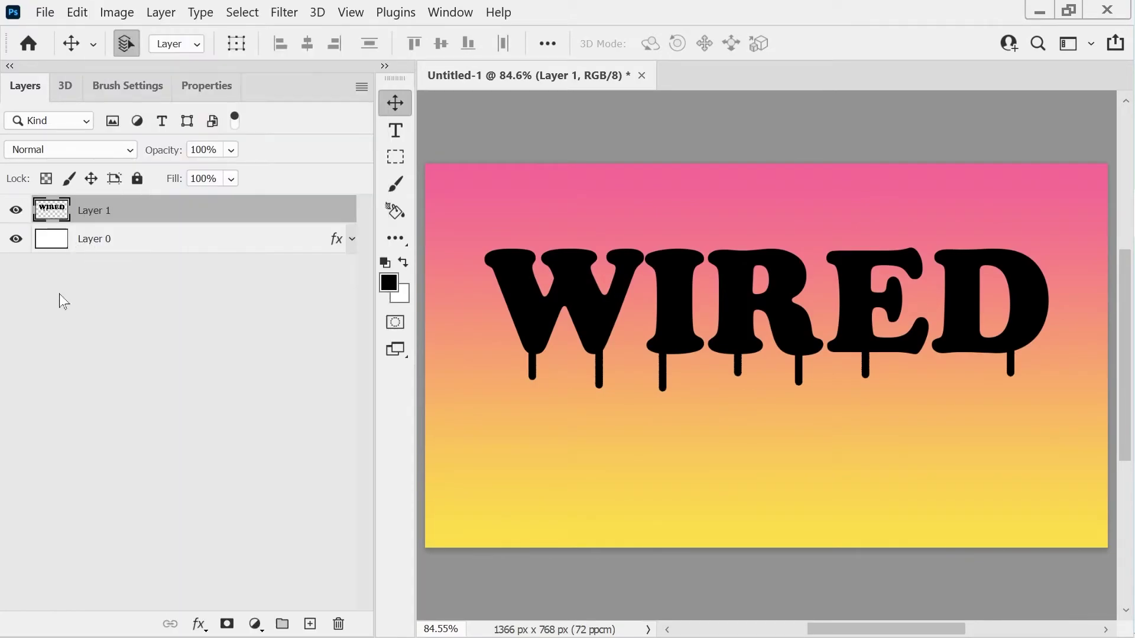
pyautogui.rightClick(115, 208)
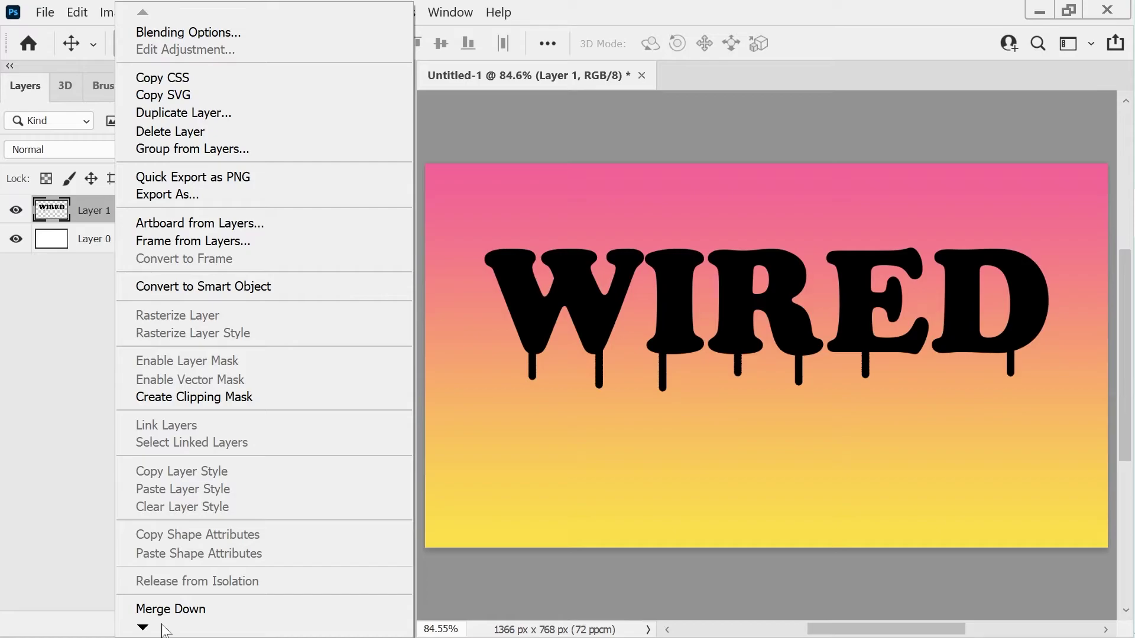
pyautogui.moveTo(143, 628)
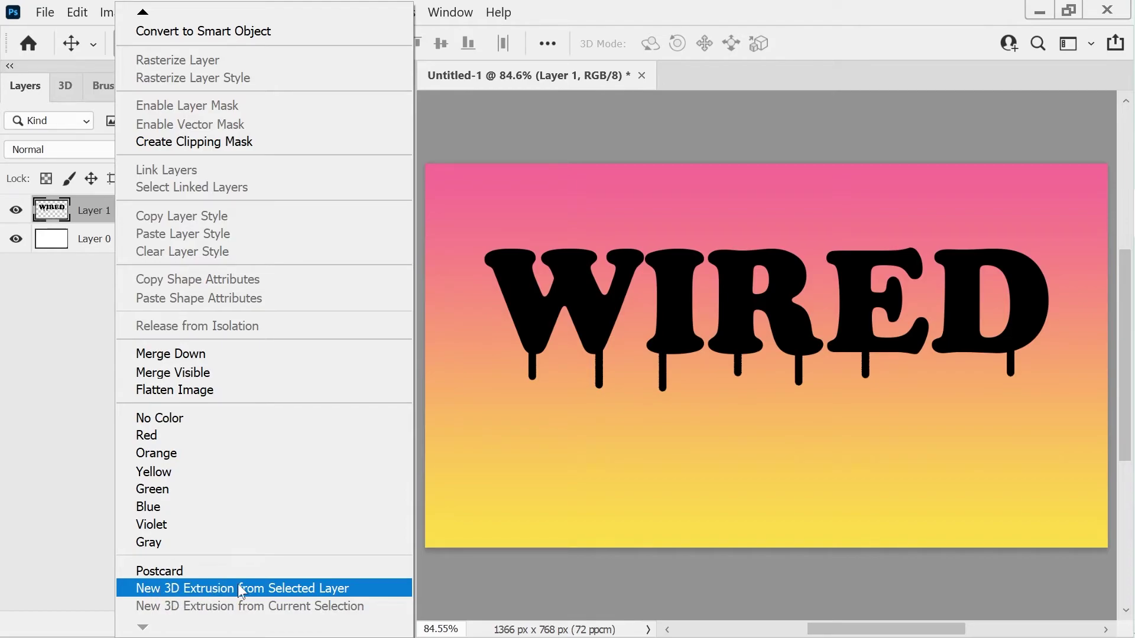
pyautogui.click(279, 587)
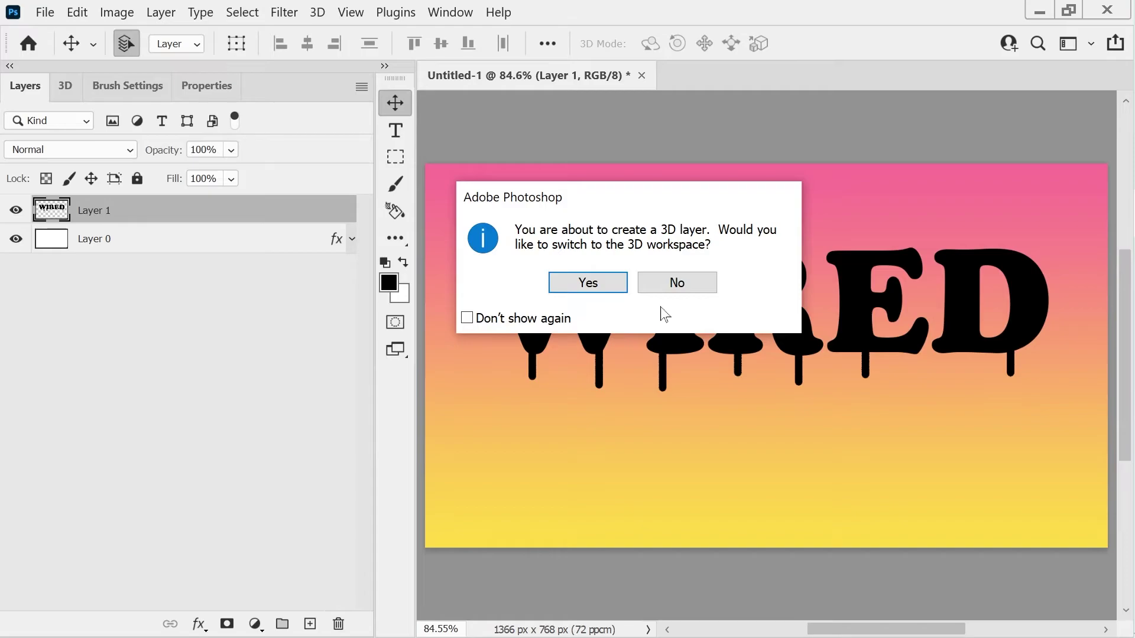
# Step: Accept the 3D workspace and view the WIRED scene's object and material list
pyautogui.click(587, 286)
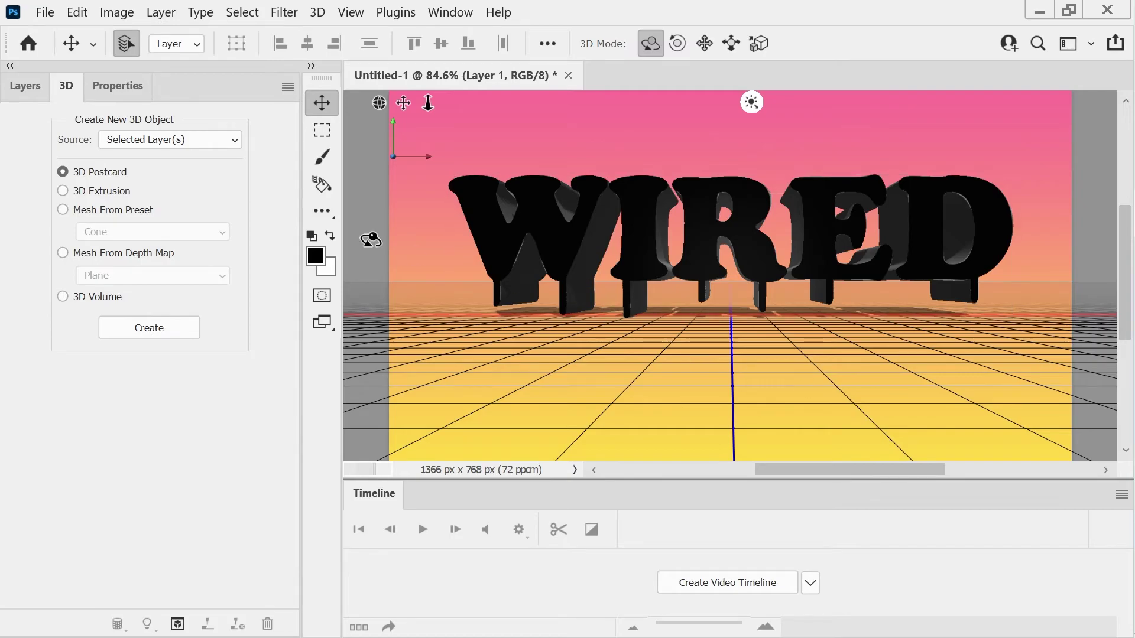
pyautogui.click(123, 89)
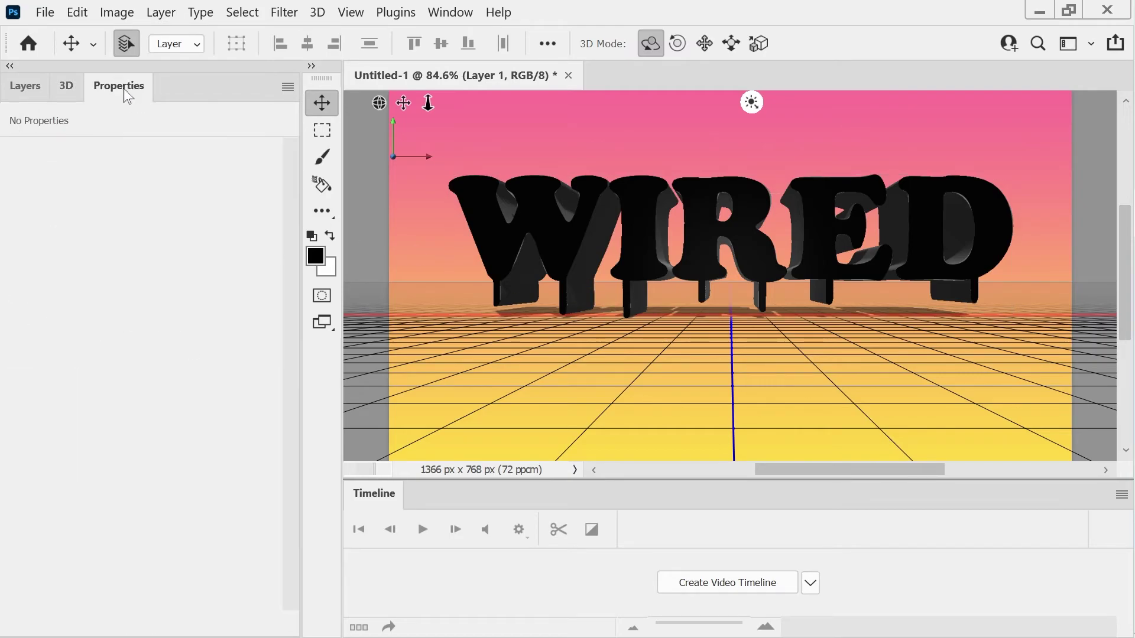
pyautogui.click(69, 88)
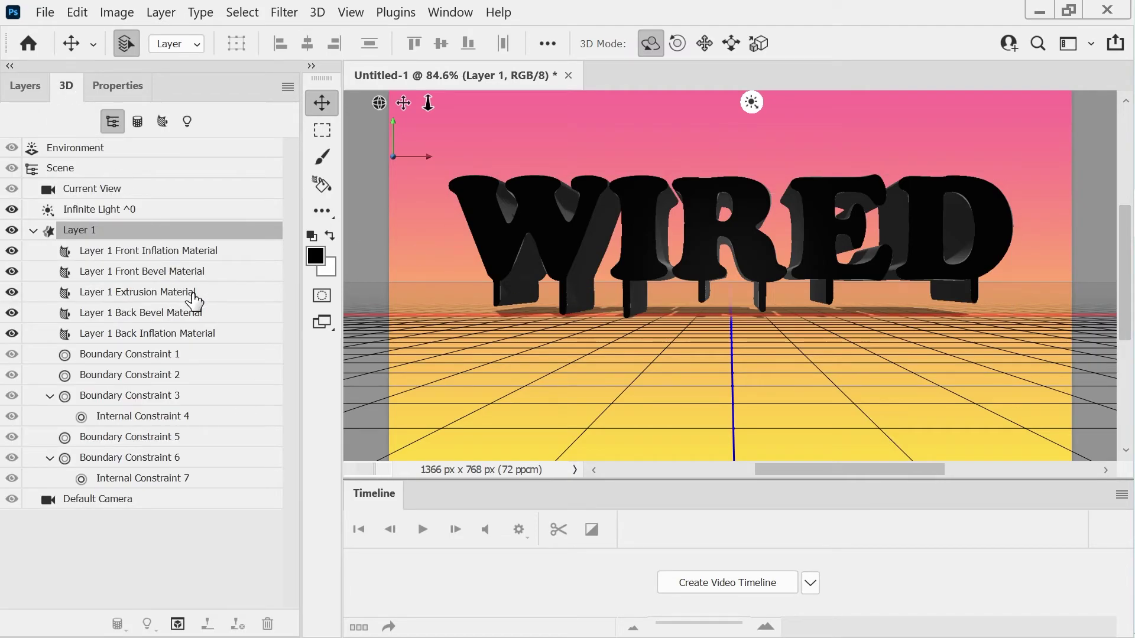
# Step: Apply a blue material preset to the WIRED text's Front Inflation Material
pyautogui.click(145, 254)
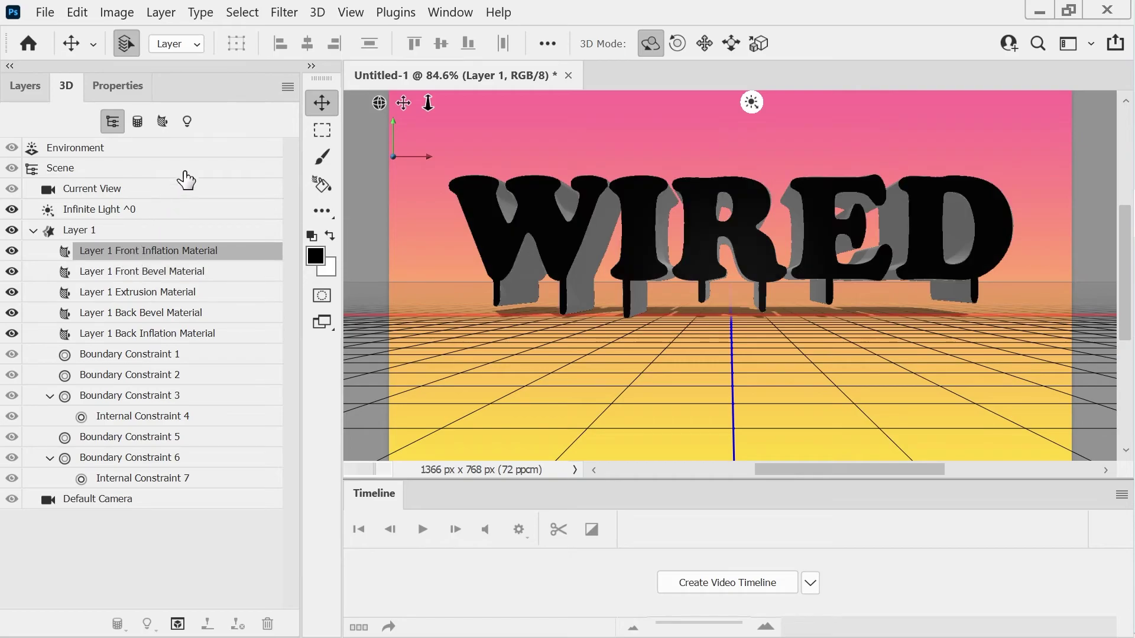
pyautogui.click(129, 96)
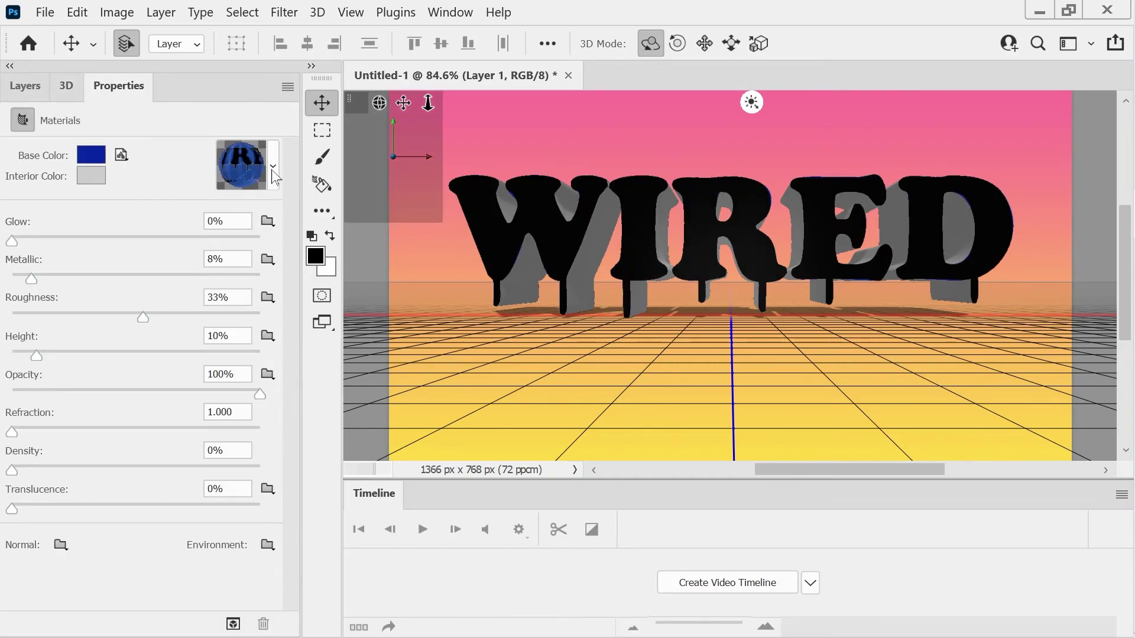
pyautogui.click(274, 168)
pyautogui.moveTo(335, 250); pyautogui.dragTo(328, 430)
pyautogui.click(152, 348)
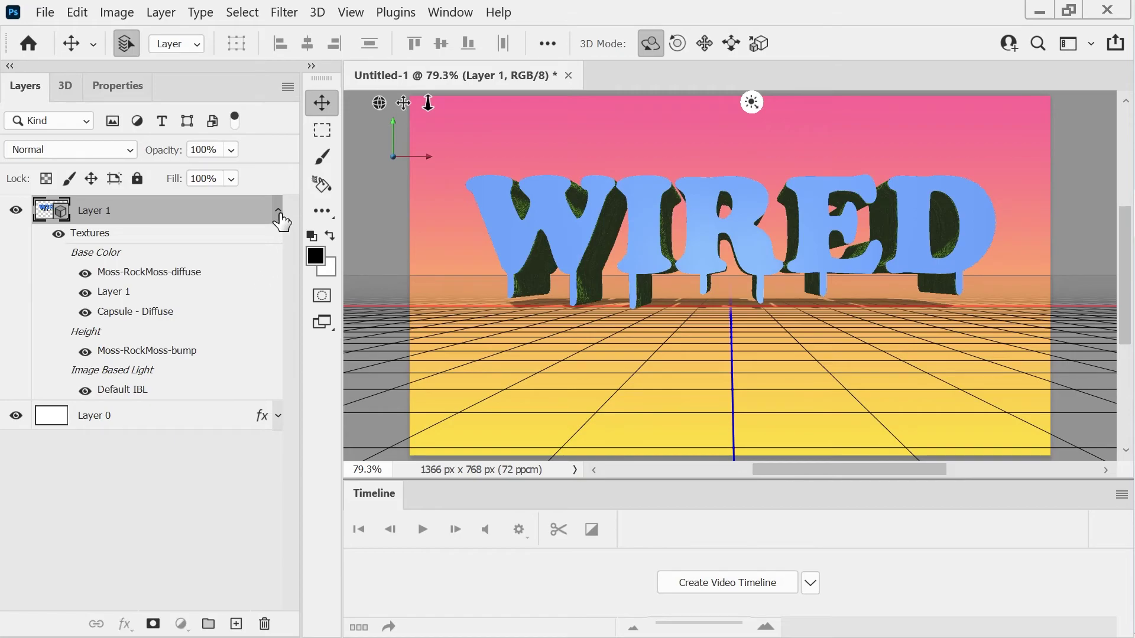
pyautogui.click(277, 210)
pyautogui.click(167, 243)
# Step: Turn the gradient Layer 0 into a 3D postcard and merge it with the WIRED layer
pyautogui.rightClick(144, 250)
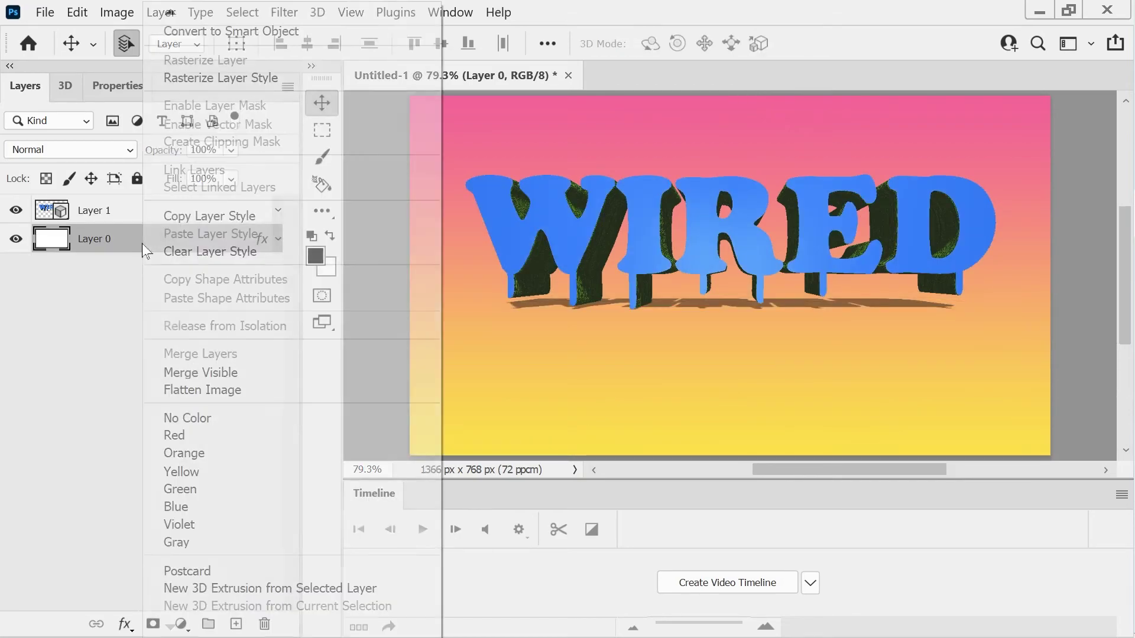
pyautogui.click(207, 571)
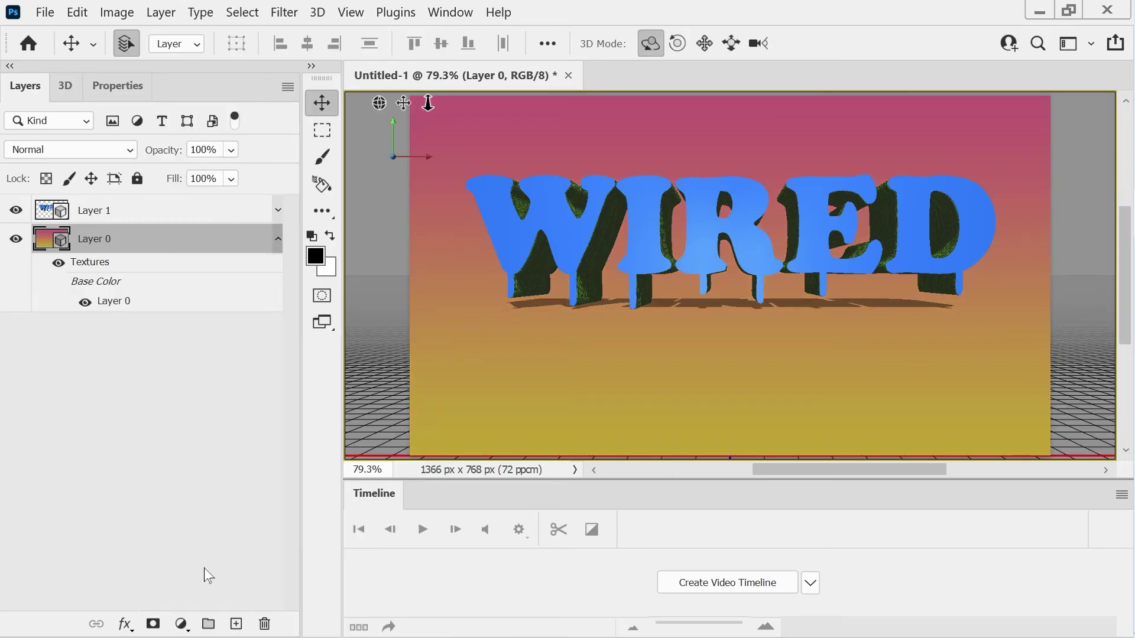
pyautogui.click(353, 333)
pyautogui.click(132, 245)
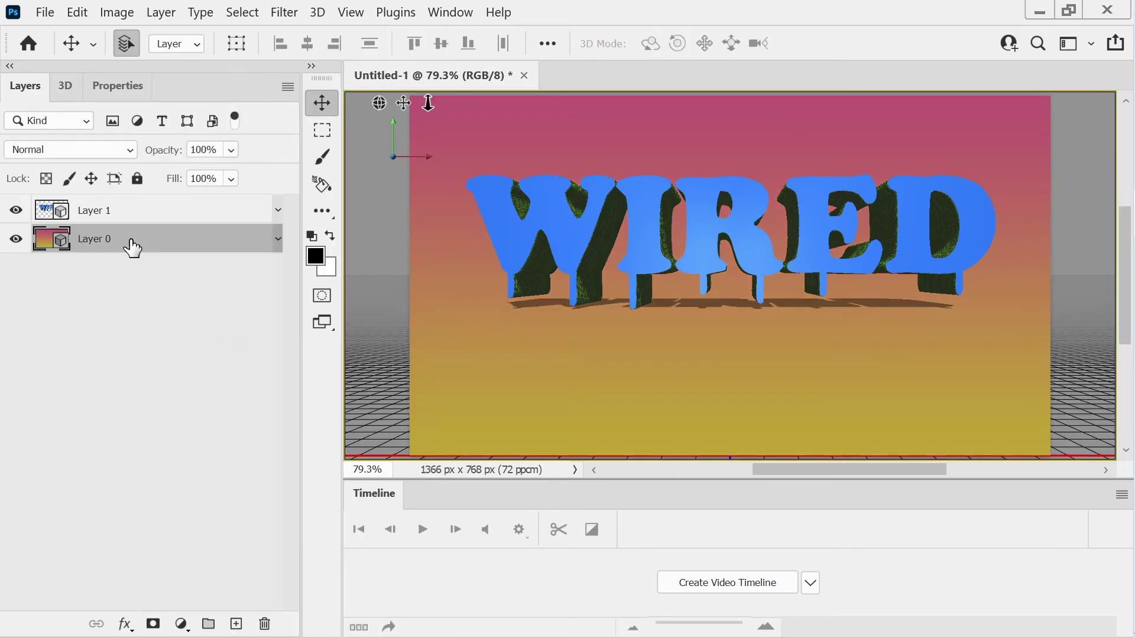
pyautogui.keyDown('shift'); pyautogui.click(120, 216); pyautogui.keyUp('shift')
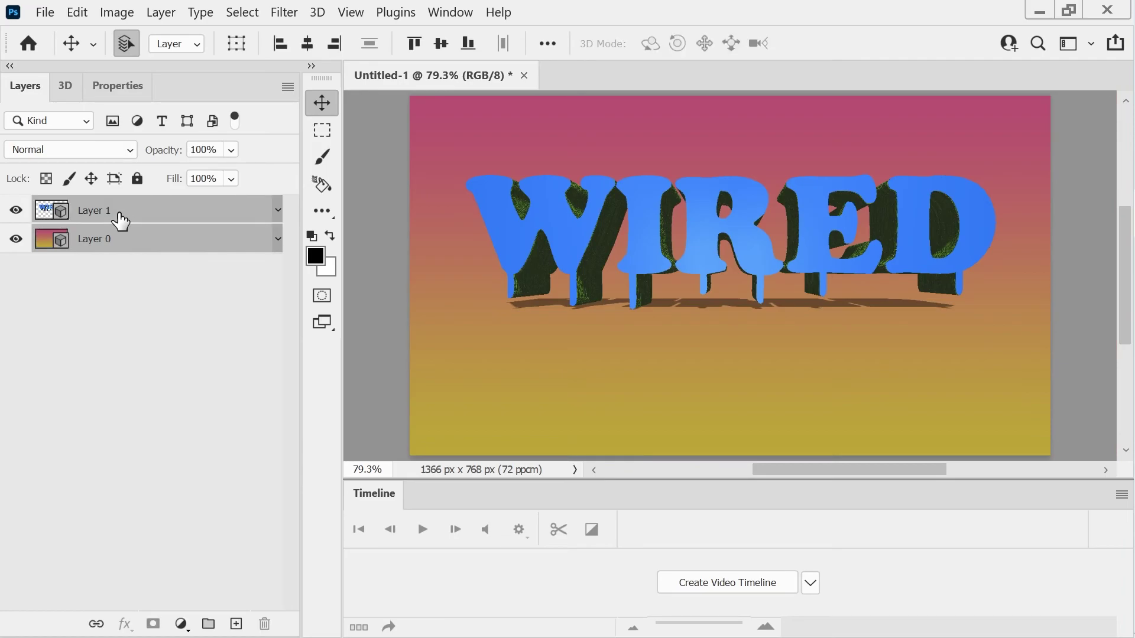
pyautogui.hotkey('ctrl', 'e')
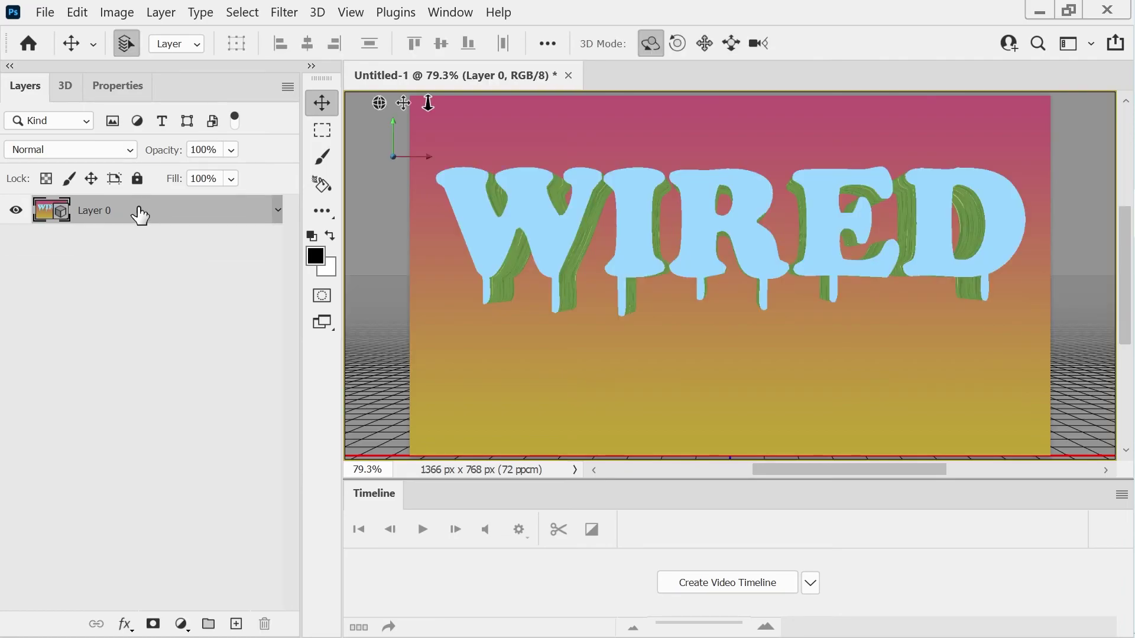
# Step: Start and cancel a 3D render, then rasterize the merged Layer 0 into flat pixels
pyautogui.click(318, 12)
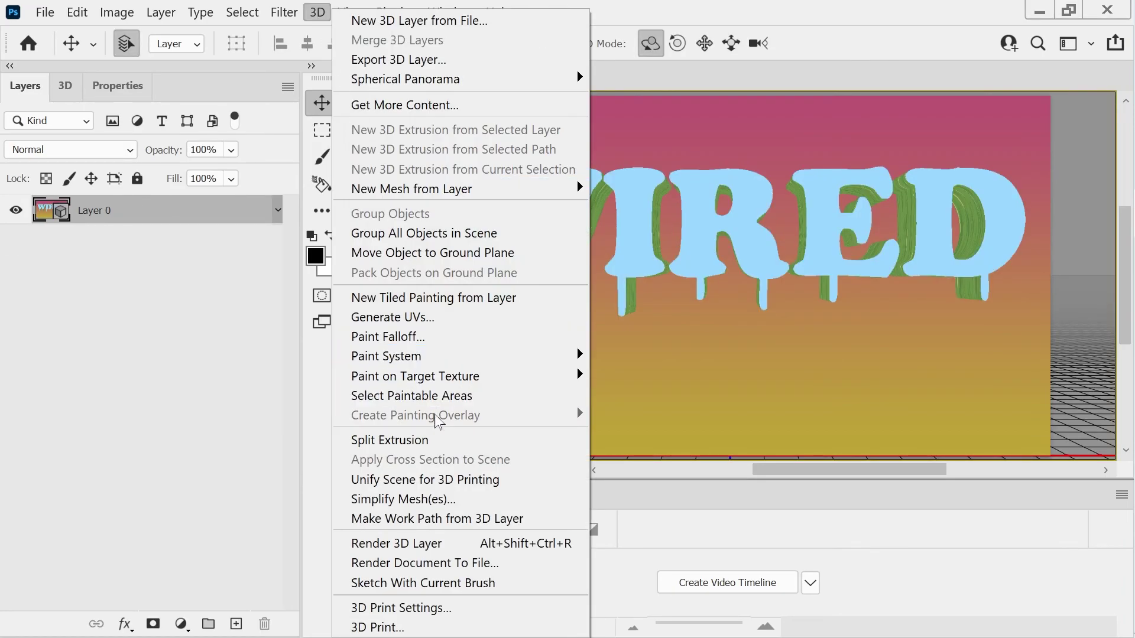
pyautogui.click(430, 543)
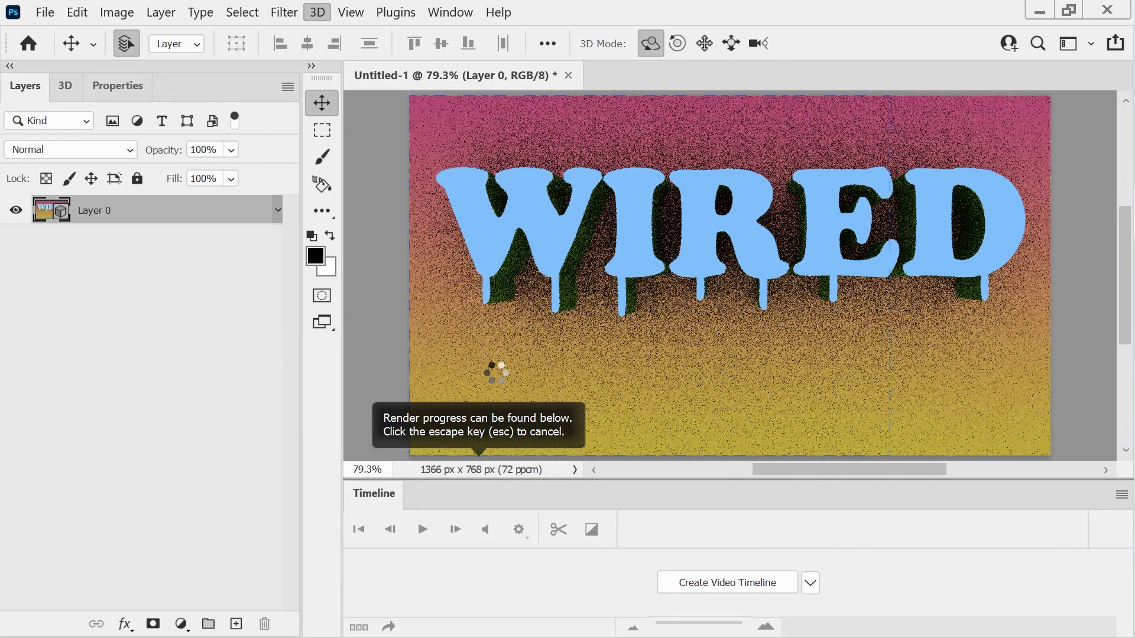
pyautogui.press('Escape')
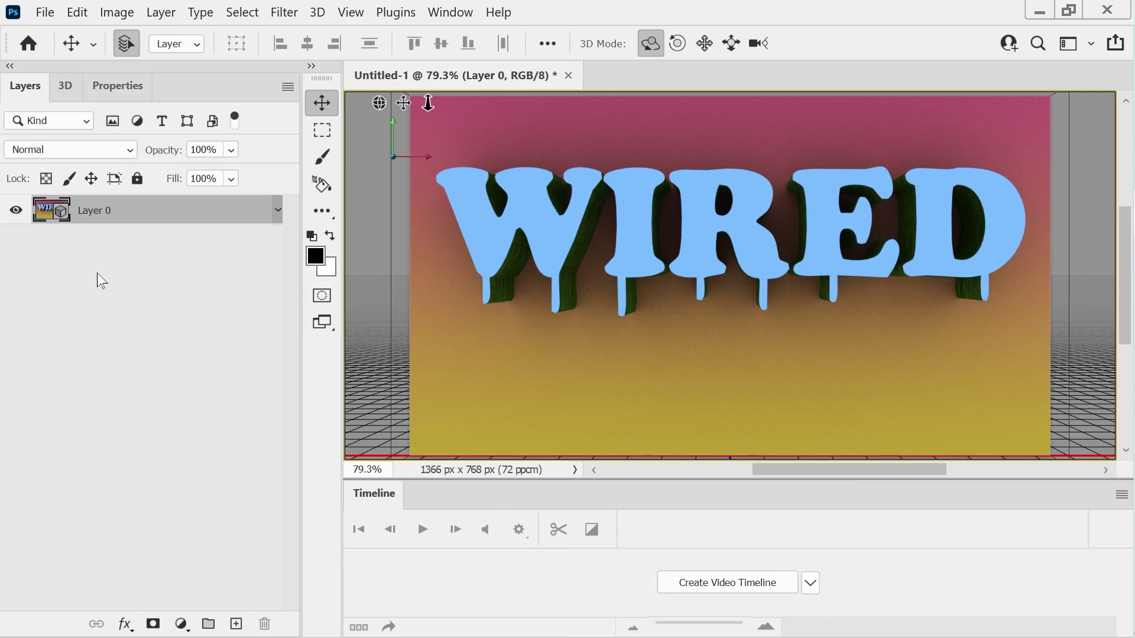
pyautogui.rightClick(136, 213)
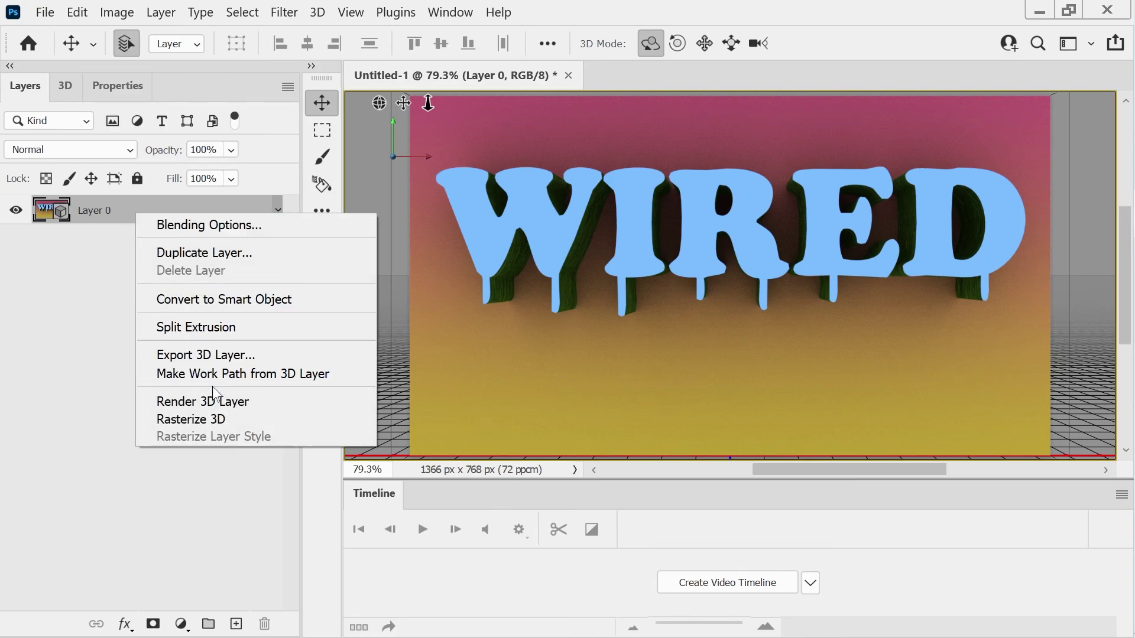
pyautogui.click(191, 420)
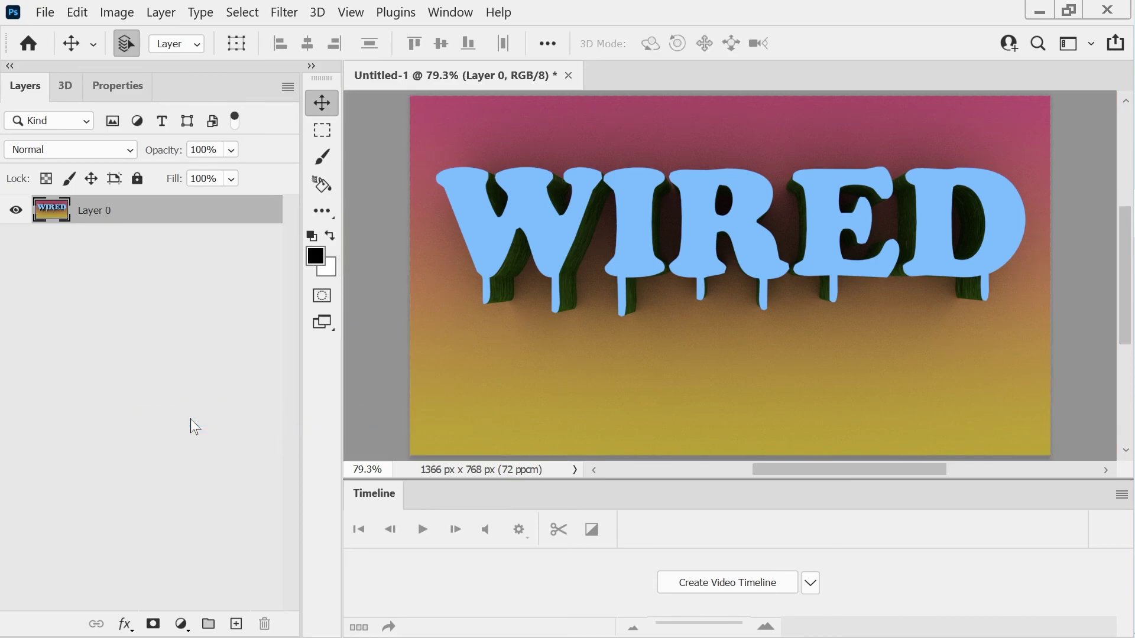